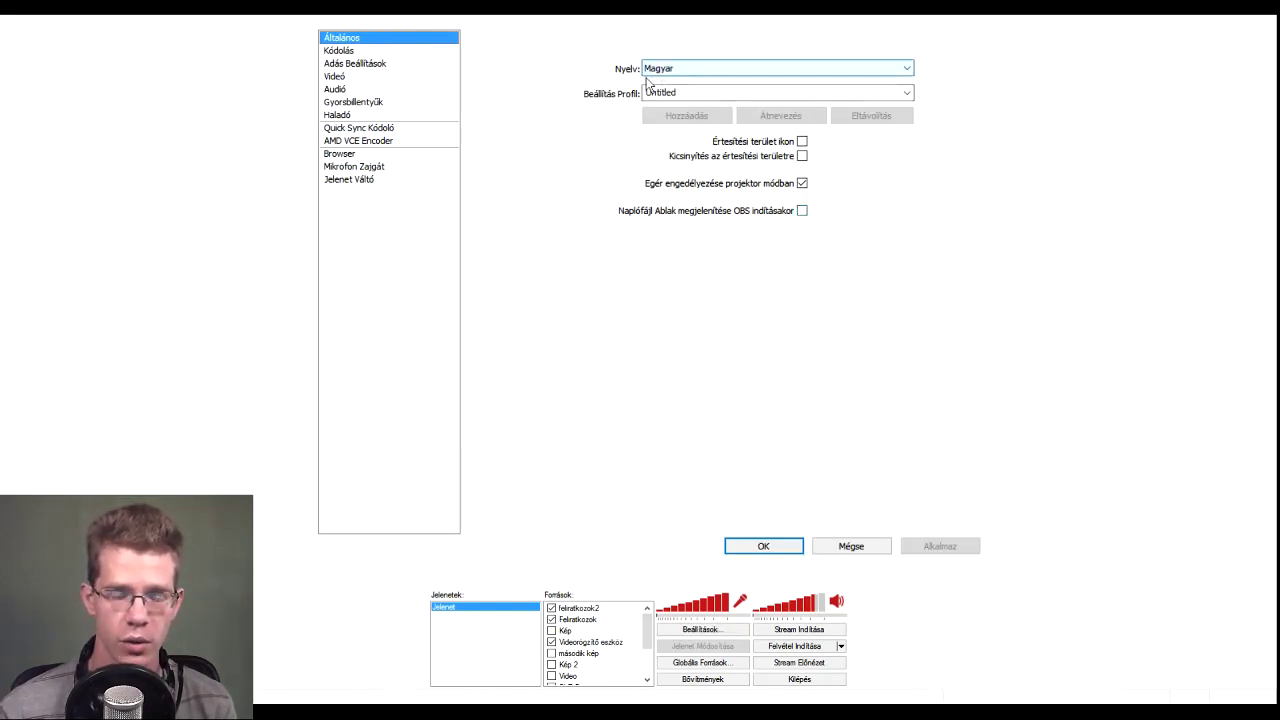
Set the maximum video bitrate to 3200 kb/s in the encoding settings.
{"action": "left_click", "coordinate": [349, 51]}
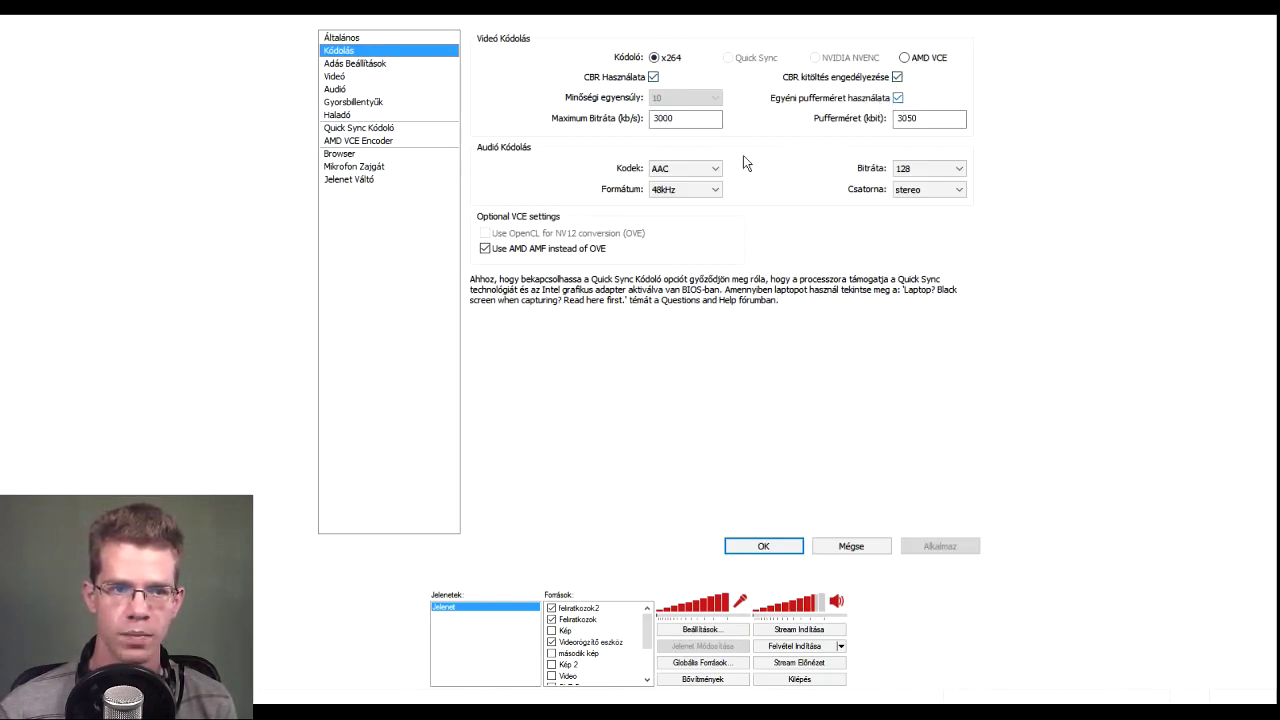
{"action": "left_click", "coordinate": [656, 122]}
{"action": "key", "text": "BackSpace"}
{"action": "key", "text": "BackSpace"}
{"action": "key", "text": "BackSpace"}
{"action": "type", "text": "200"}
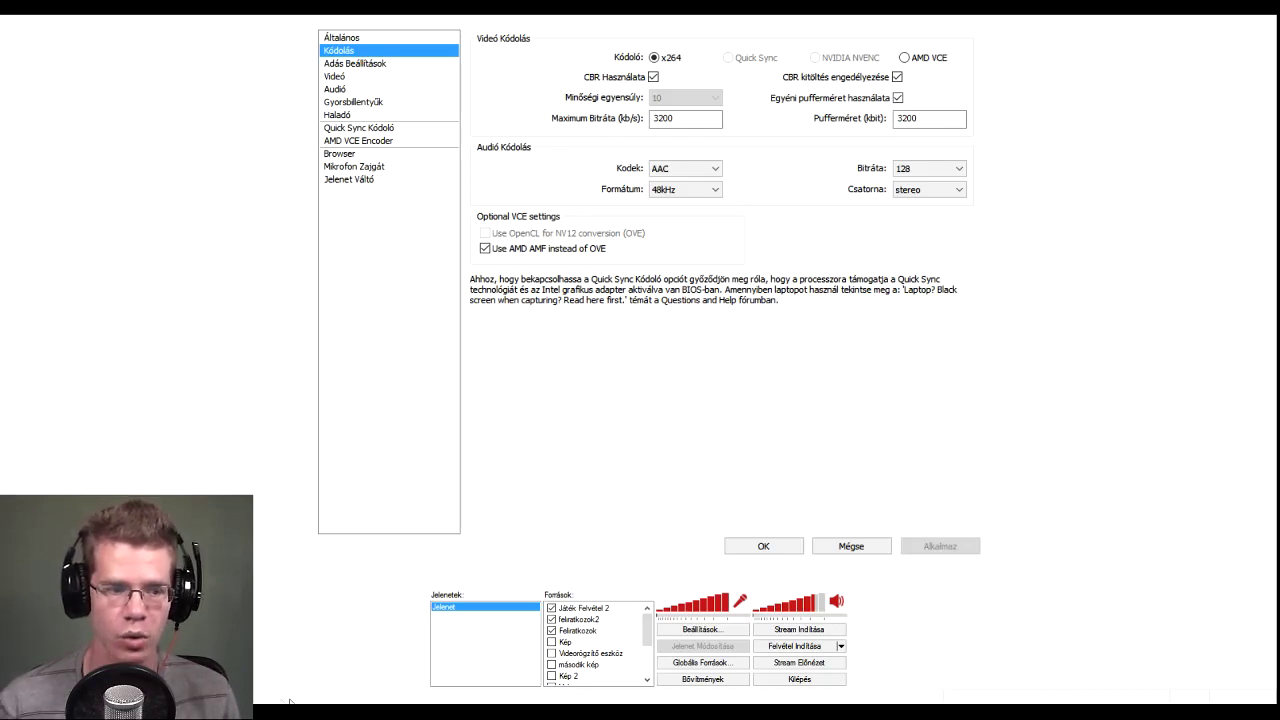
Try maximum video bitrates of 1024, 2048, 4096 and 3000 kb/s.
{"action": "double_click", "coordinate": [660, 117]}
{"action": "type", "text": "1023"}
{"action": "key", "text": "BackSpace"}
{"action": "type", "text": "4"}
{"action": "left_click_drag", "start_coordinate": [702, 123], "coordinate": [568, 128]}
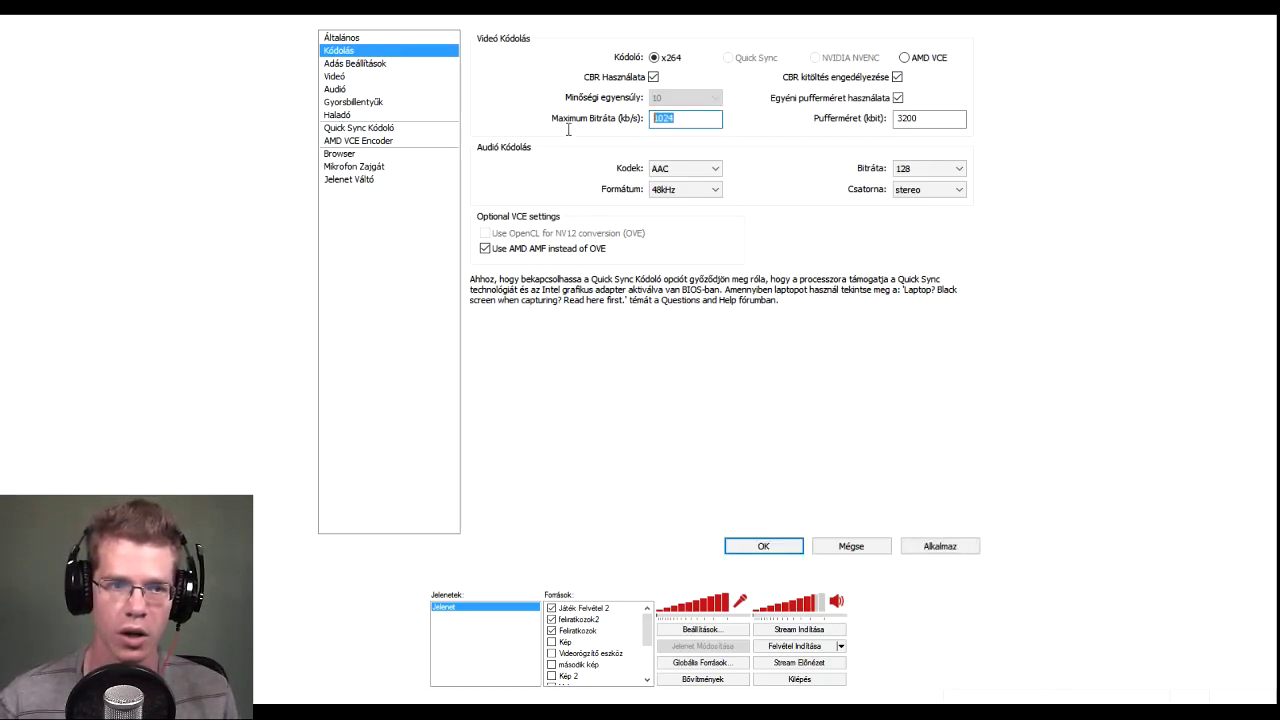
{"action": "type", "text": "2048"}
{"action": "left_click_drag", "start_coordinate": [678, 118], "coordinate": [628, 130]}
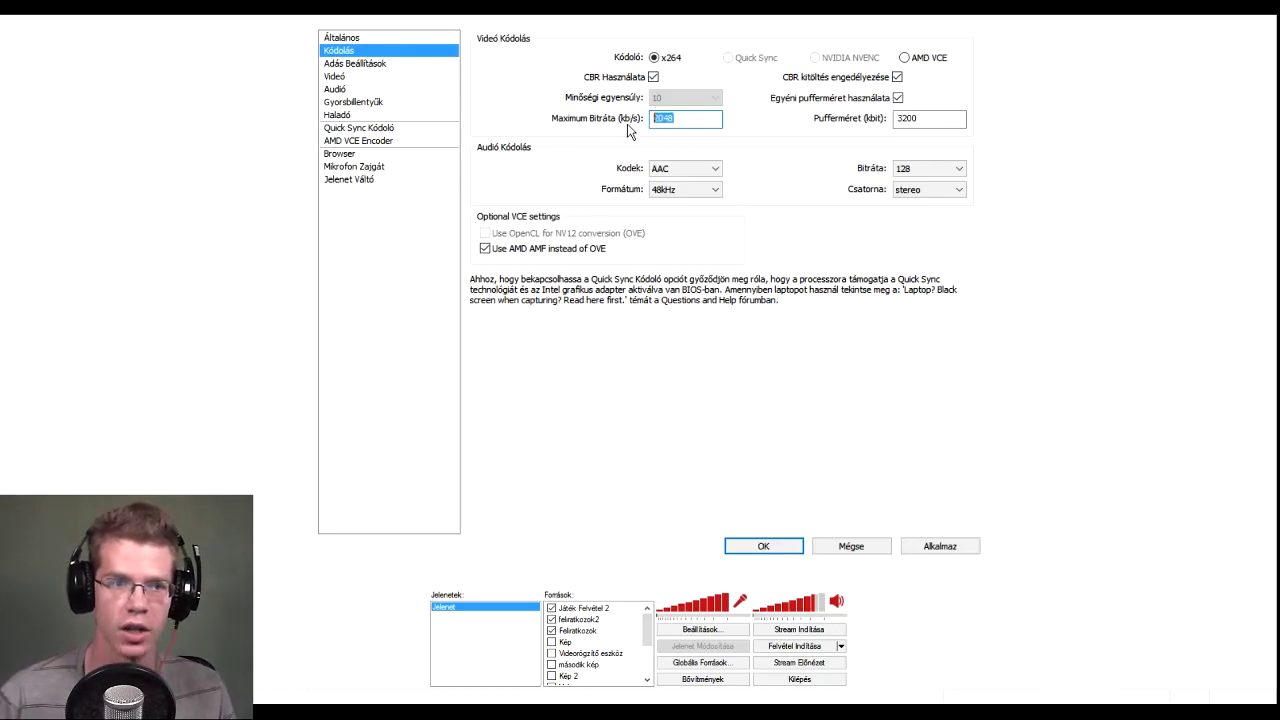
{"action": "key", "text": "BackSpace"}
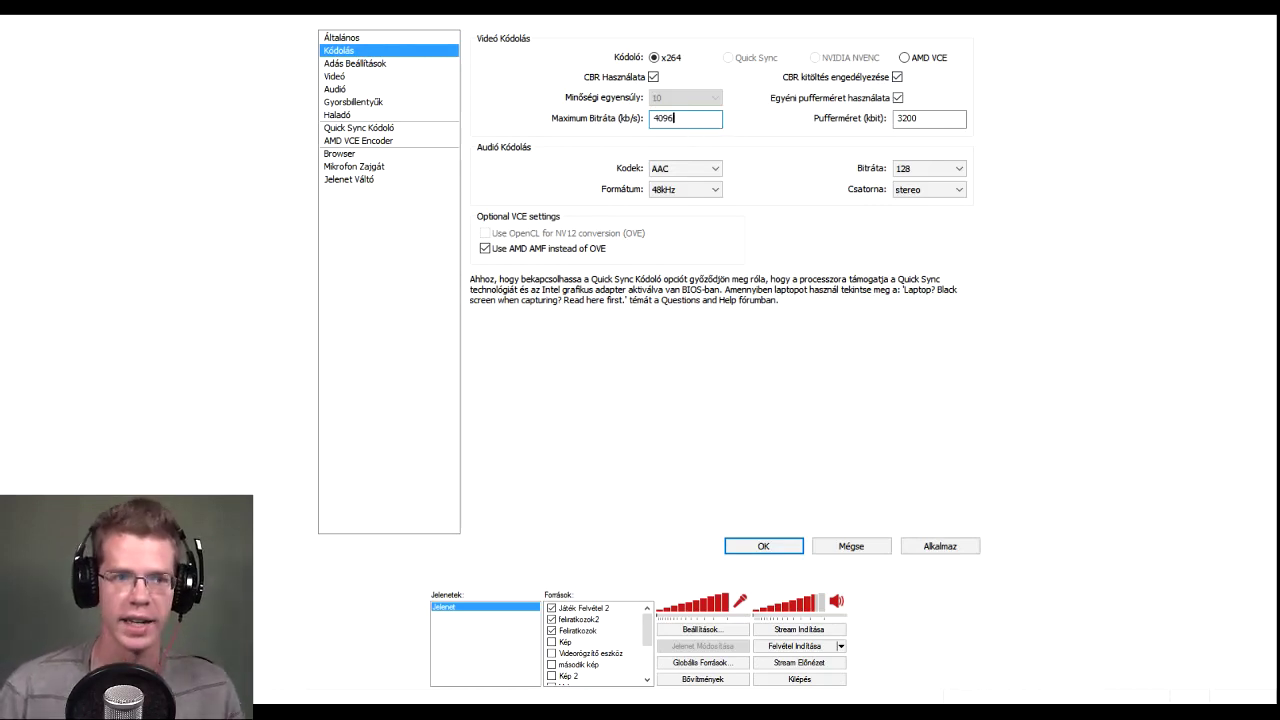
{"action": "double_click", "coordinate": [677, 118]}
{"action": "type", "text": "3000"}
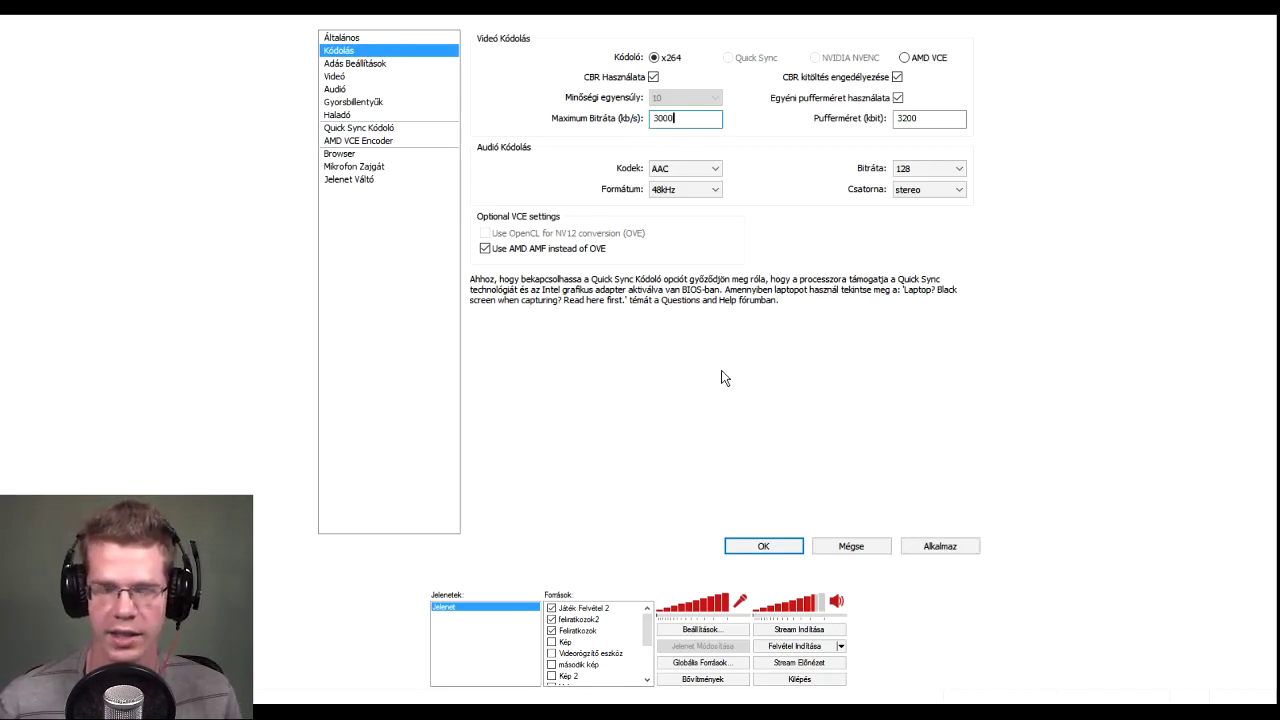
Set the maximum video bitrate to 3200 kb/s and the custom buffer size to 3200 kbit.
{"action": "double_click", "coordinate": [665, 118]}
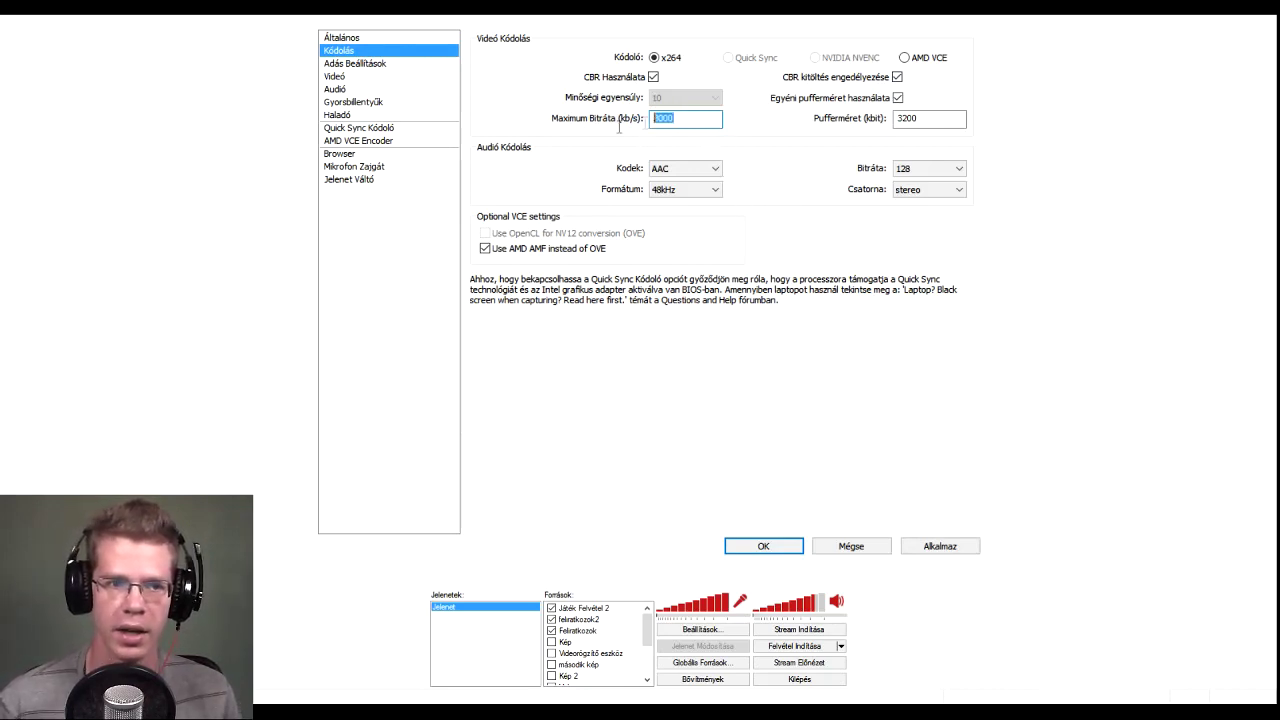
{"action": "type", "text": "3200"}
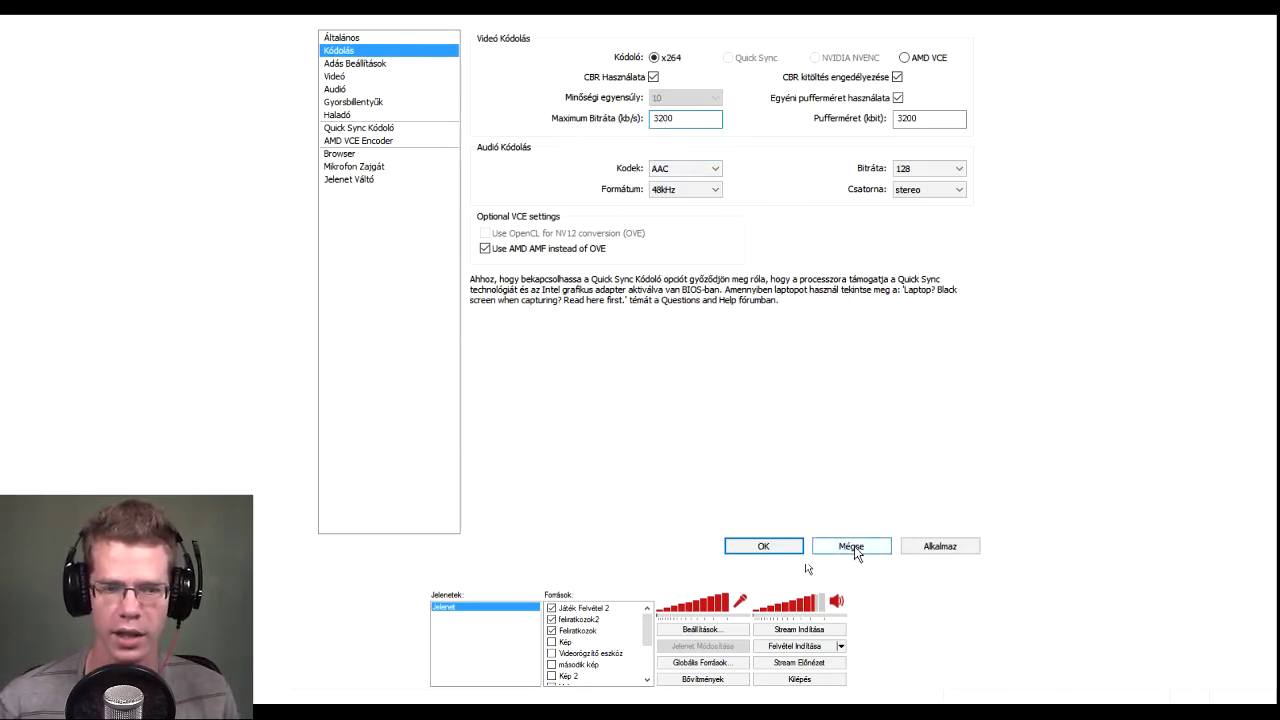
{"action": "left_click", "coordinate": [935, 118]}
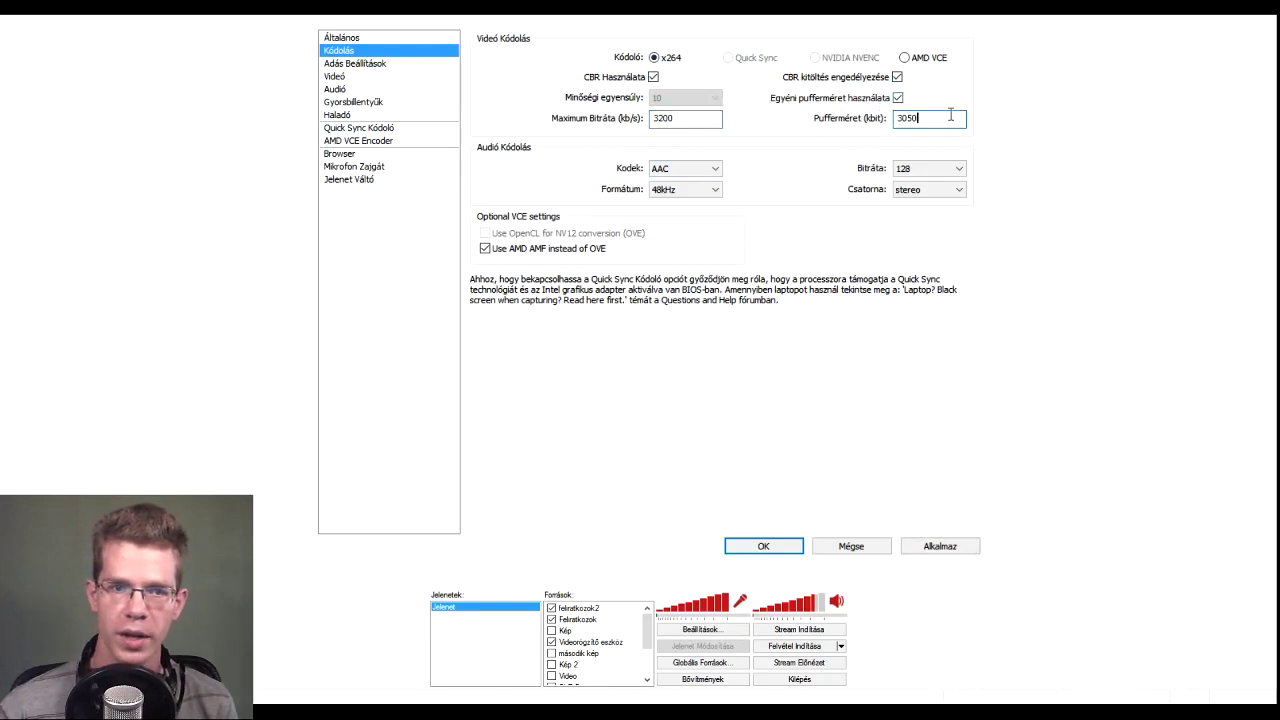
{"action": "key", "text": "BackSpace"}
{"action": "key", "text": "BackSpace"}
{"action": "type", "text": "00"}
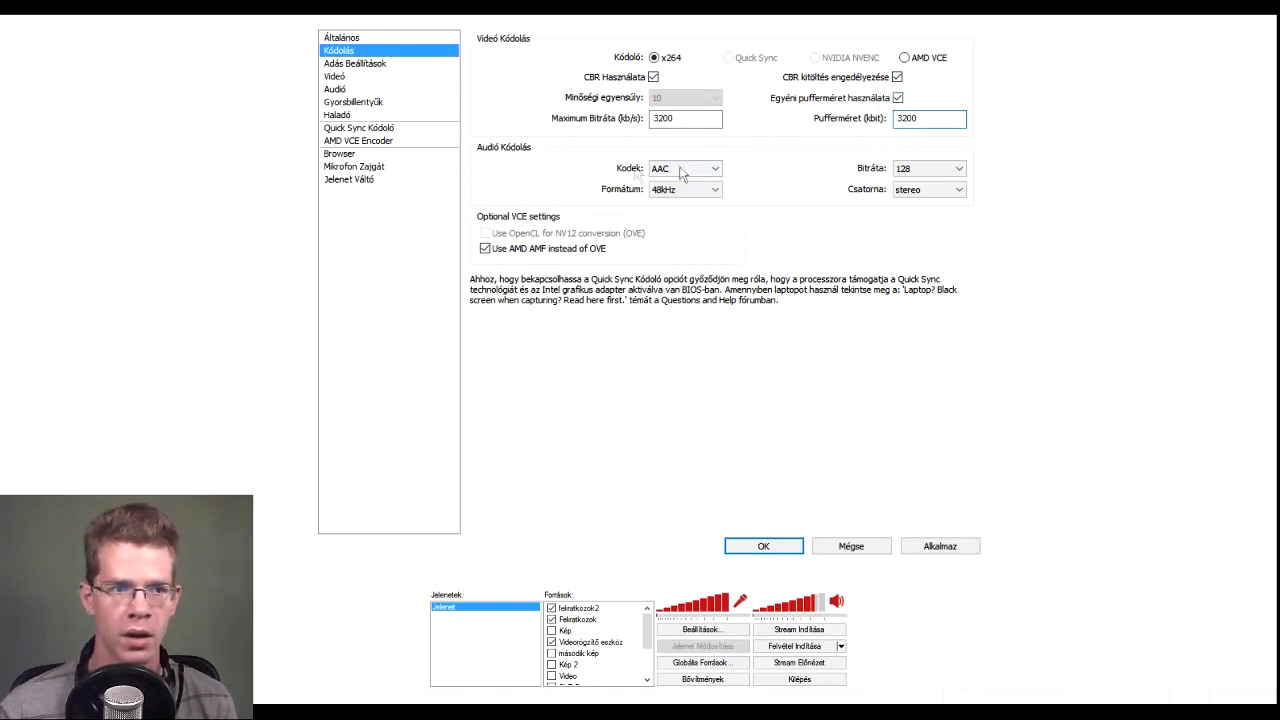
{"action": "left_click", "coordinate": [662, 194]}
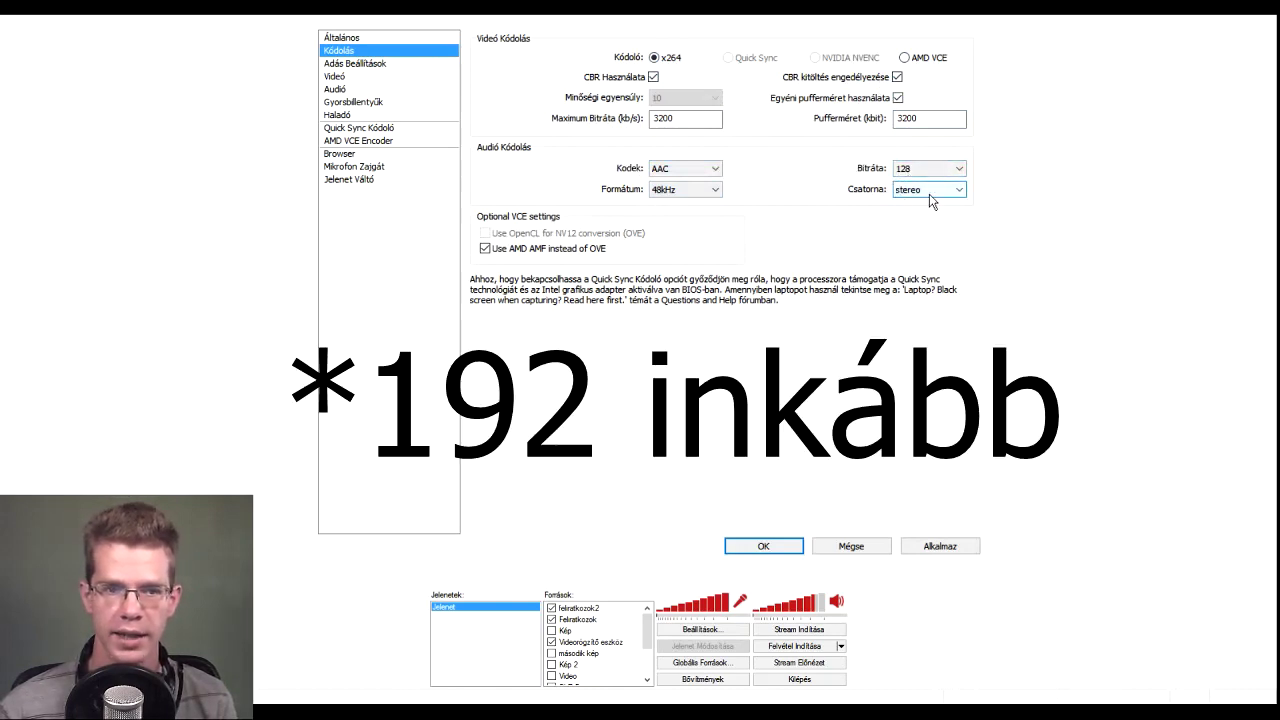
Try the monitor as base resolution in the video settings, with downscaling switched to 1.50 (1280x720) and back to none.
{"action": "left_click", "coordinate": [343, 66]}
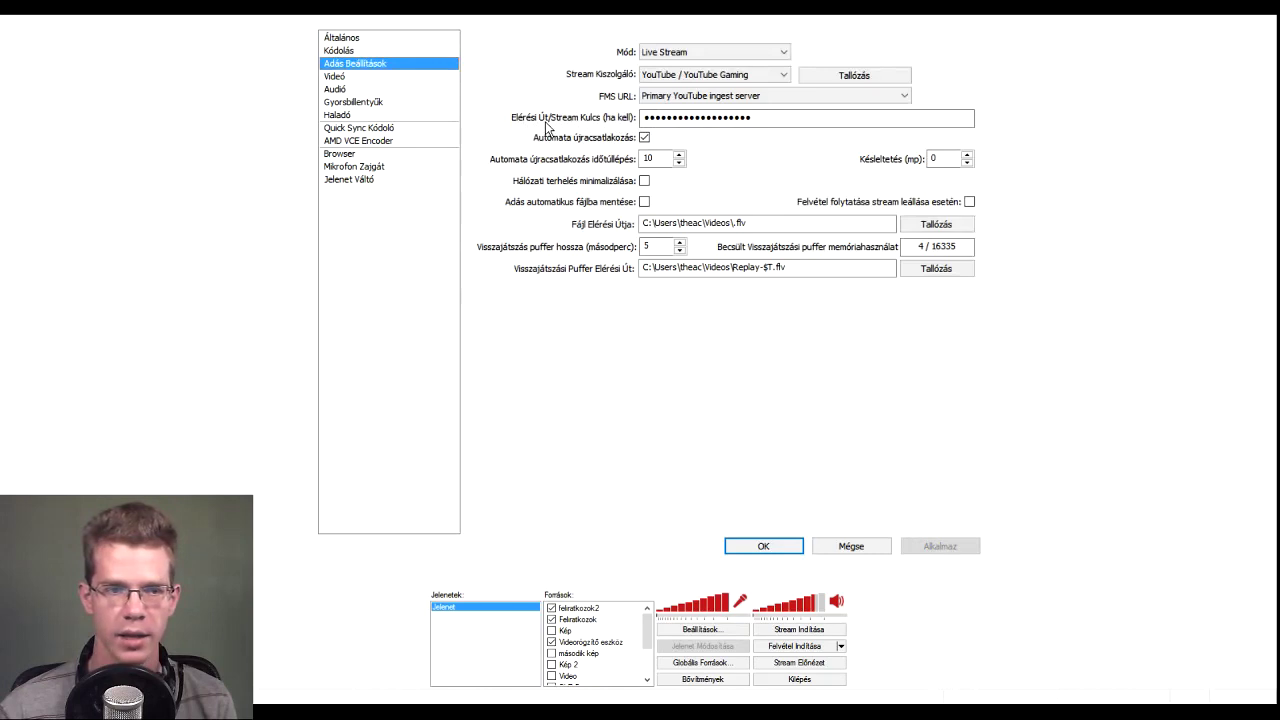
{"action": "left_click", "coordinate": [340, 77]}
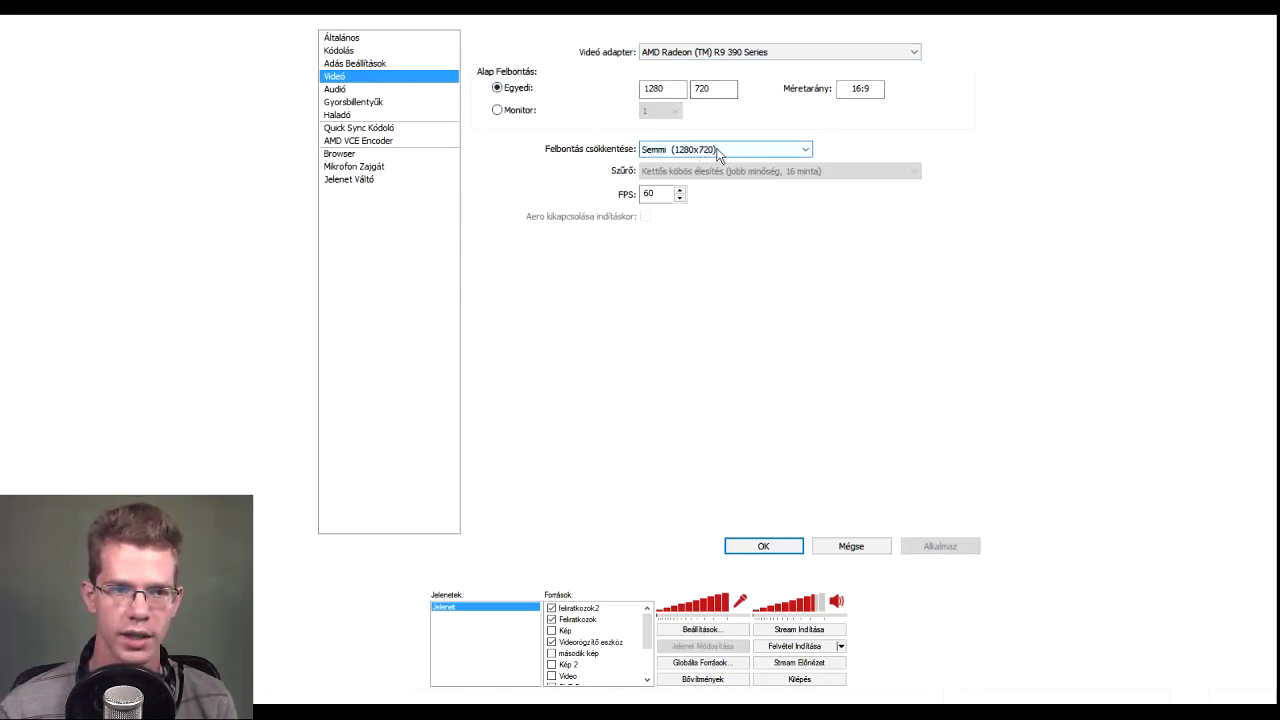
{"action": "left_click", "coordinate": [496, 113]}
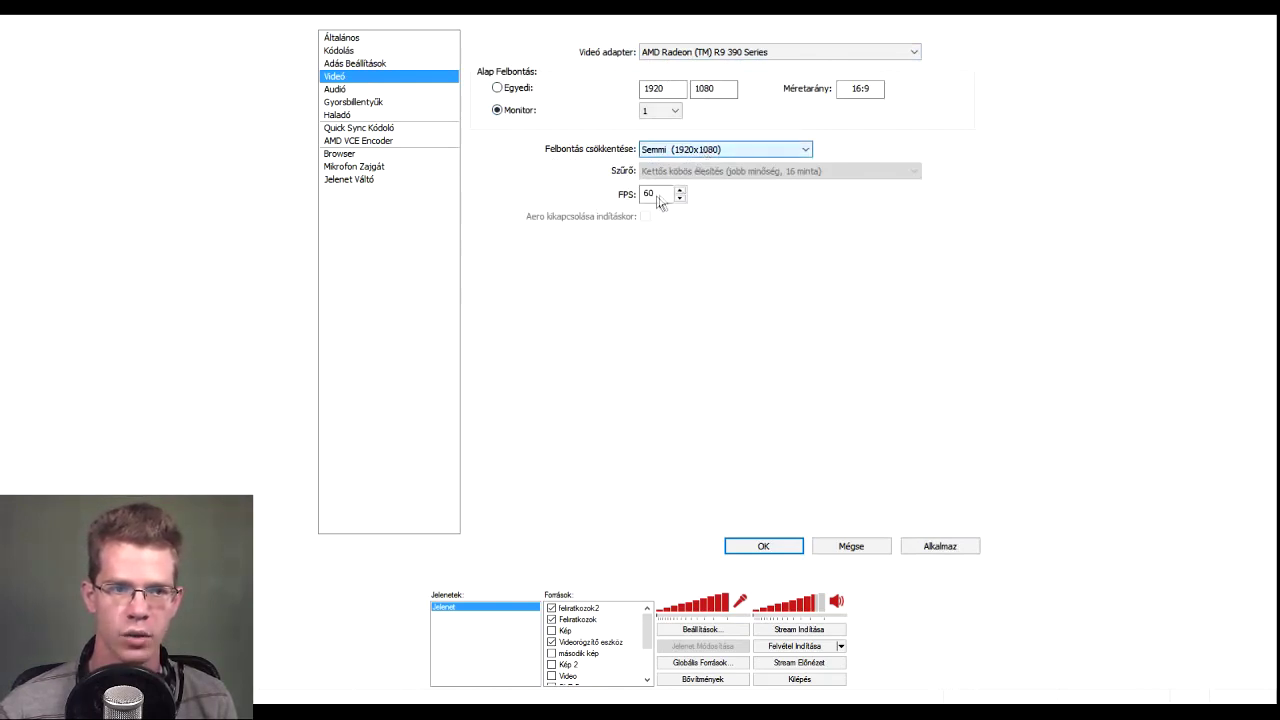
{"action": "scroll", "coordinate": [680, 150], "scroll_direction": "down", "scroll_amount": 1}
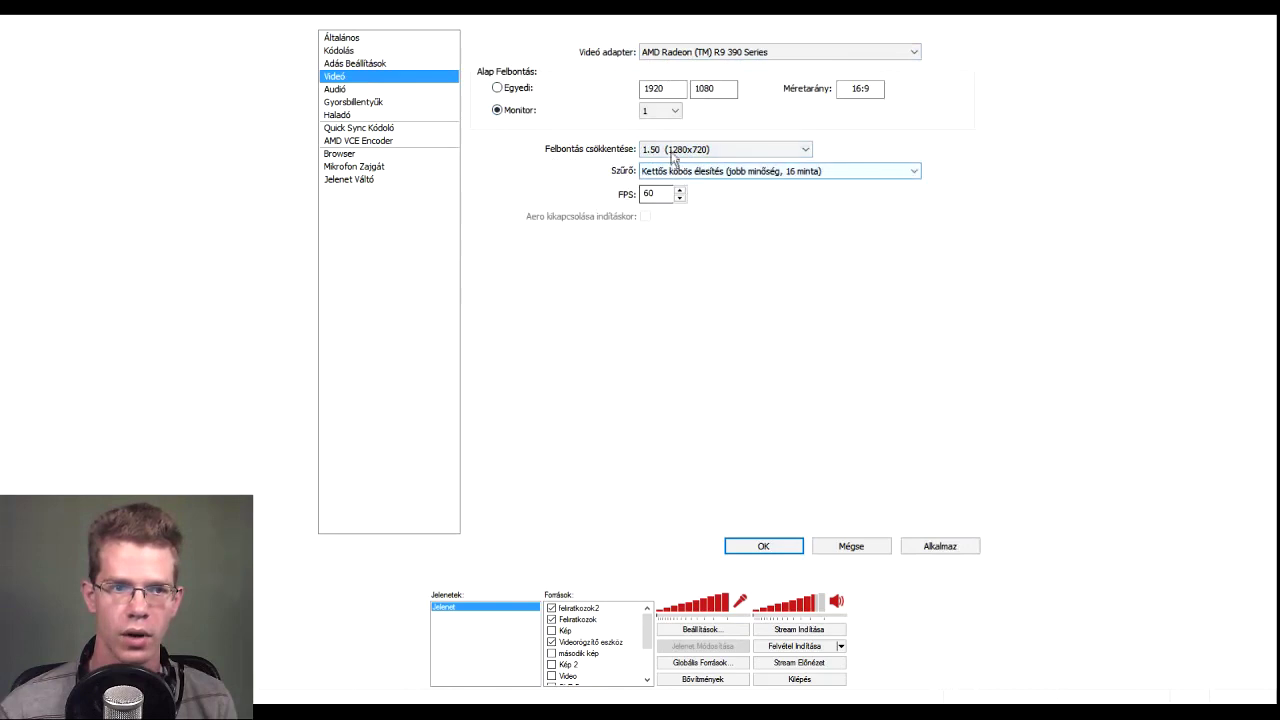
{"action": "scroll", "coordinate": [700, 152], "scroll_direction": "up", "scroll_amount": 1}
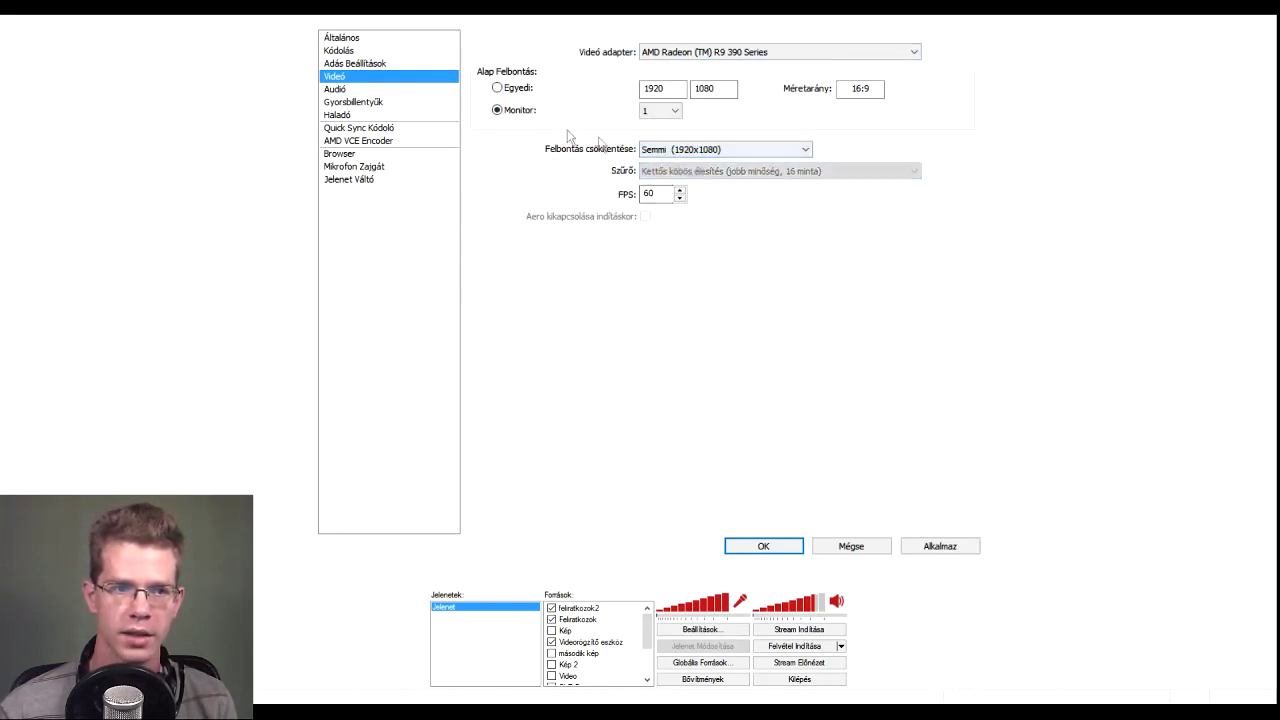
Set a custom base resolution of 1280 by 720 and apply it.
{"action": "left_click", "coordinate": [497, 89]}
{"action": "double_click", "coordinate": [678, 88]}
{"action": "type", "text": "1280"}
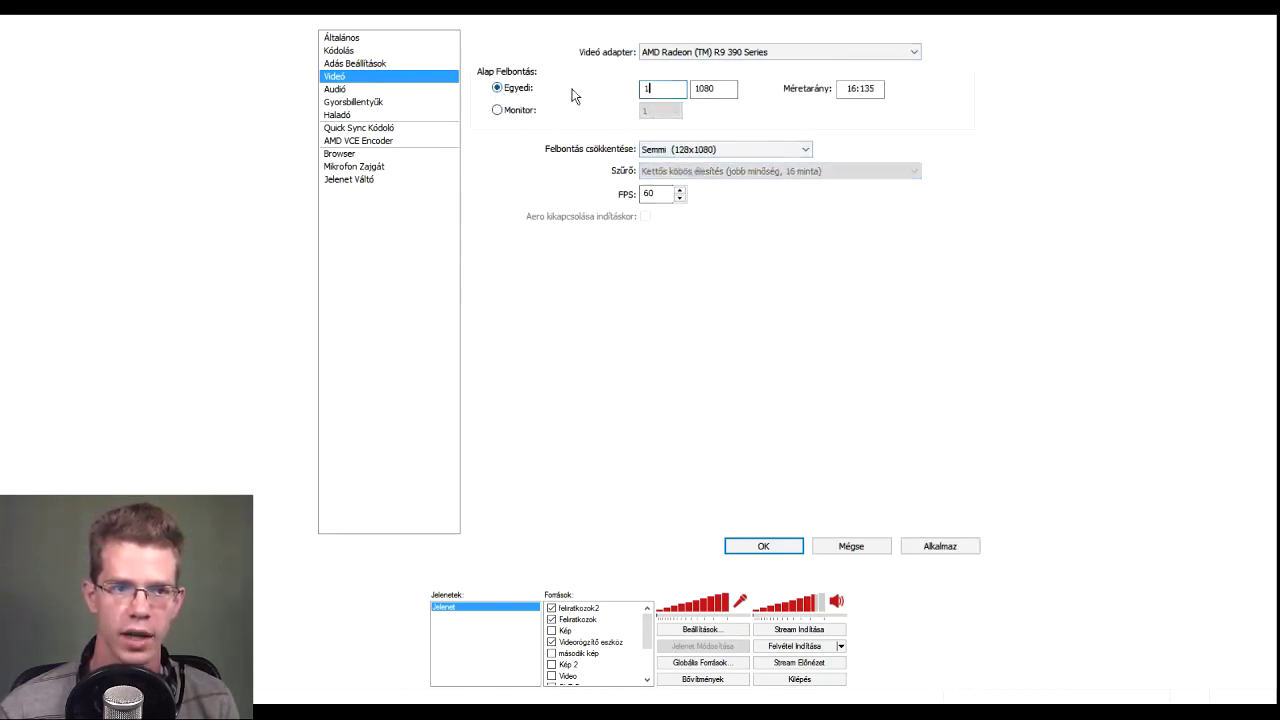
{"action": "double_click", "coordinate": [700, 88]}
{"action": "type", "text": "720"}
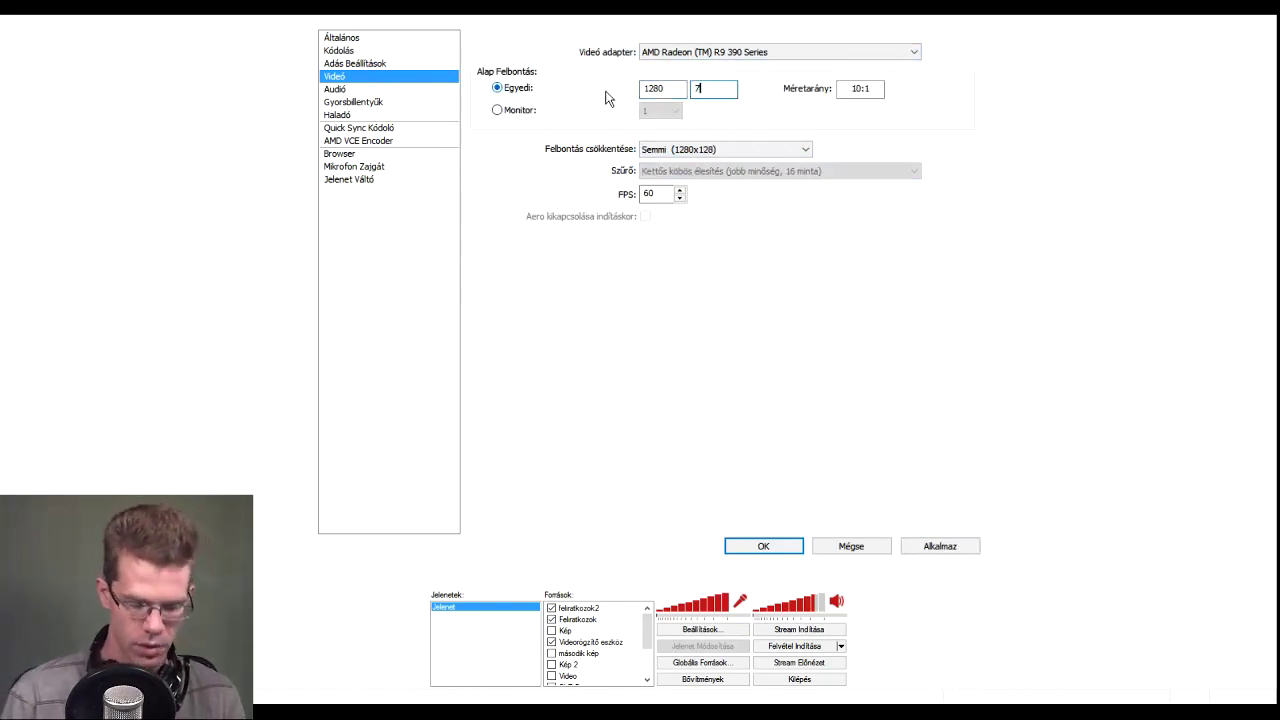
{"action": "left_click", "coordinate": [940, 546]}
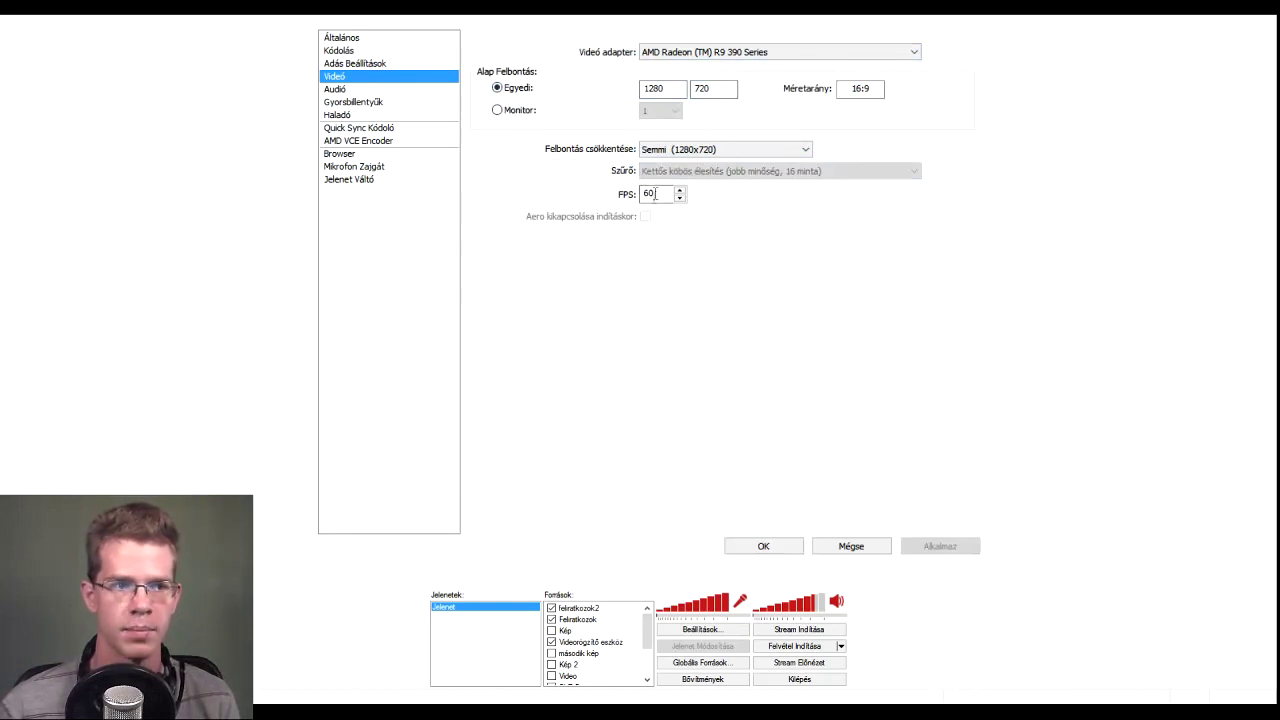
Set the video frame rate to 30 FPS and apply the change.
{"action": "double_click", "coordinate": [652, 193]}
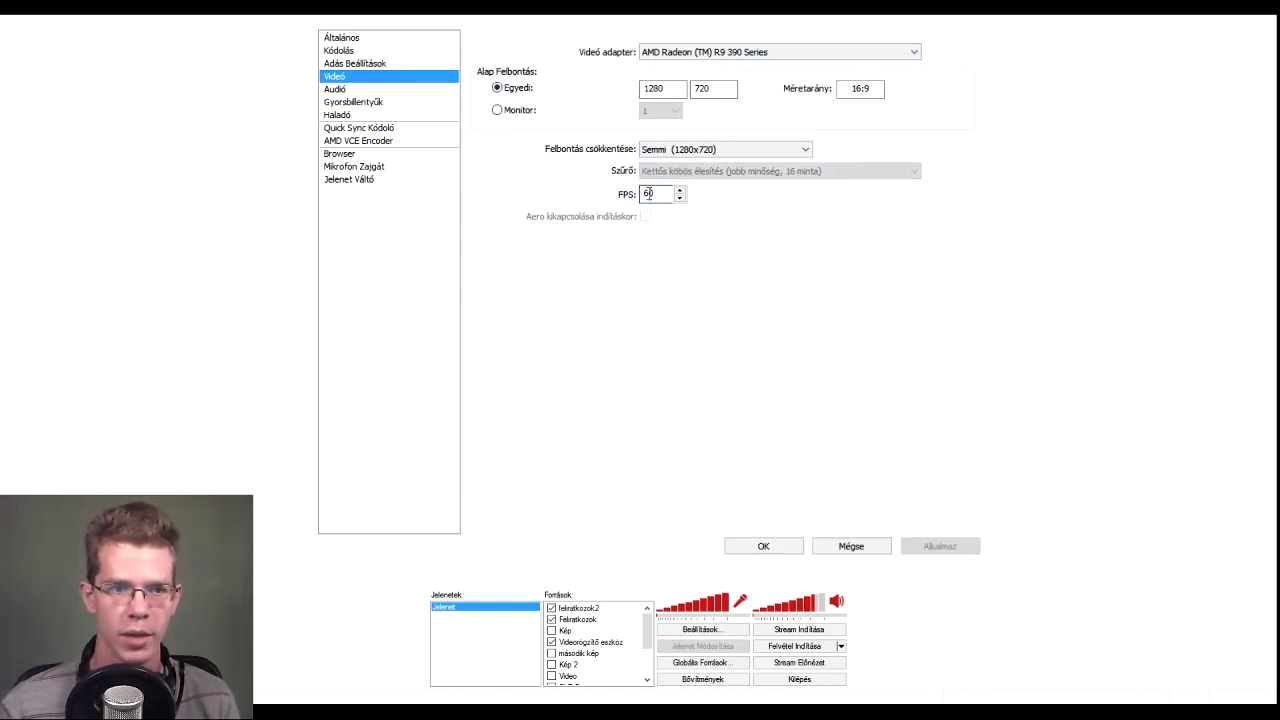
{"action": "key", "text": "BackSpace"}
{"action": "type", "text": "30"}
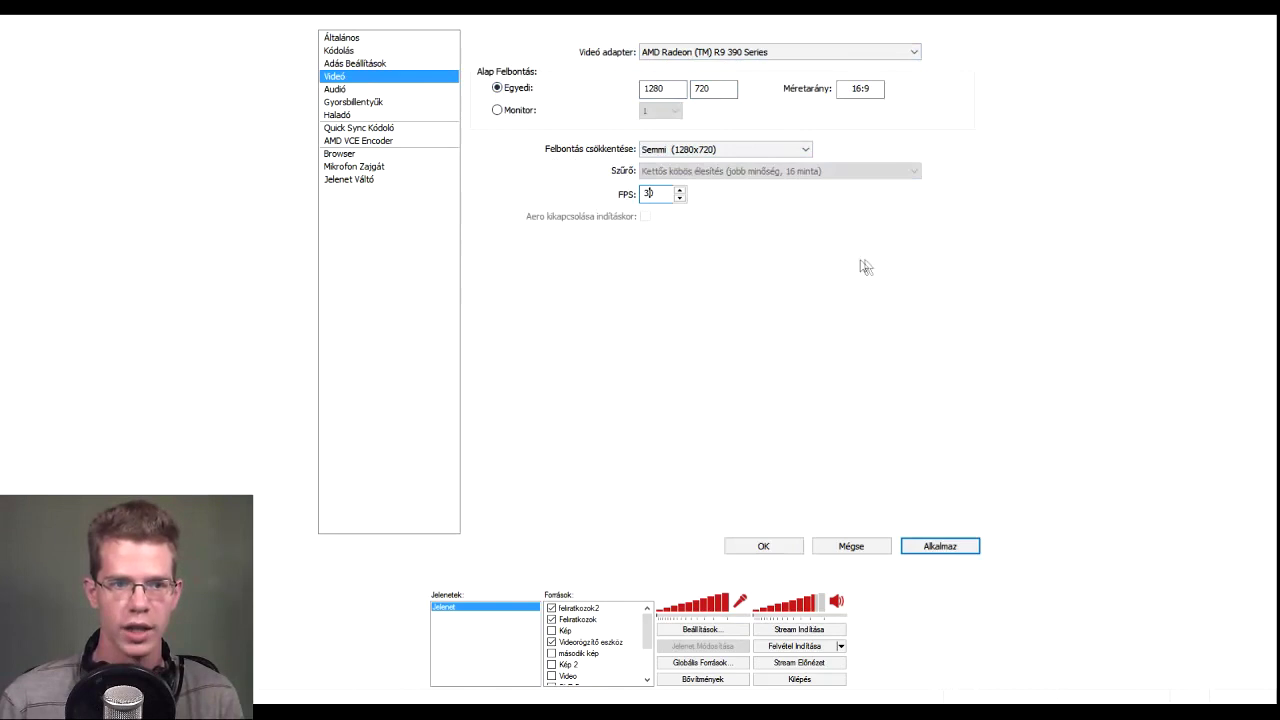
{"action": "left_click", "coordinate": [945, 546]}
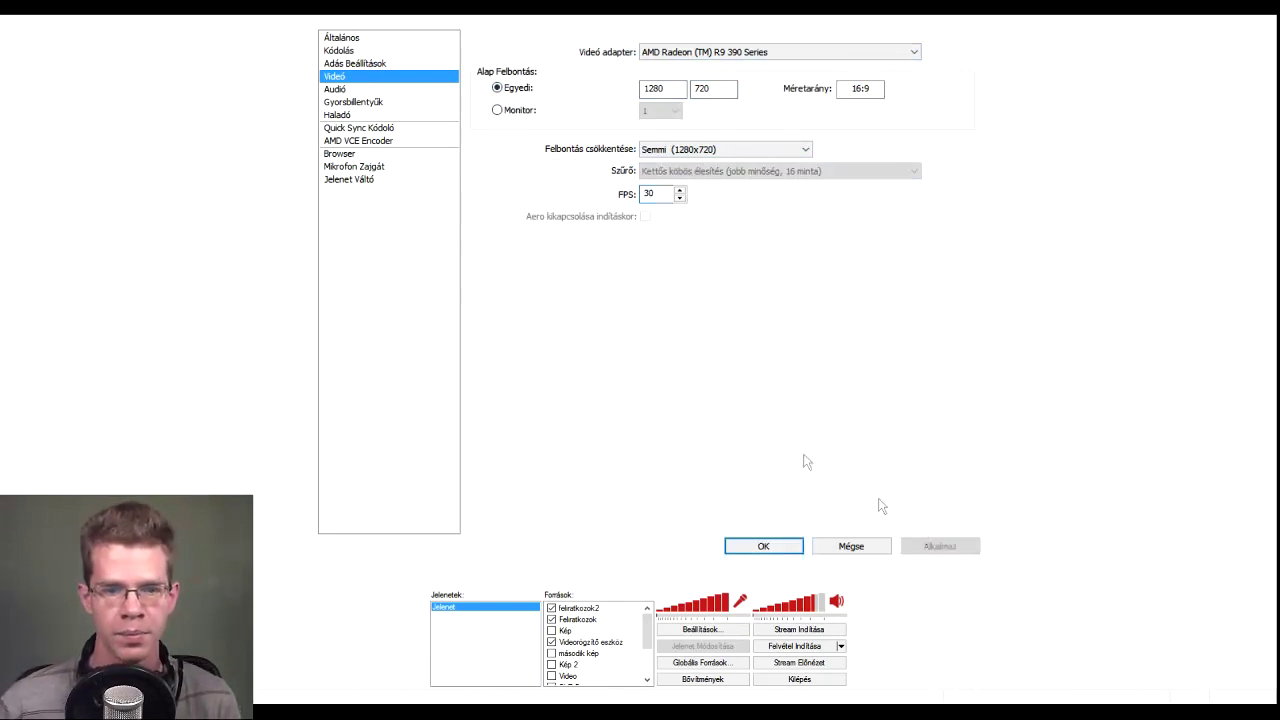
Review the audio, hotkey and advanced settings, including process priority and keyframe interval, and apply the advanced page.
{"action": "left_click", "coordinate": [338, 90]}
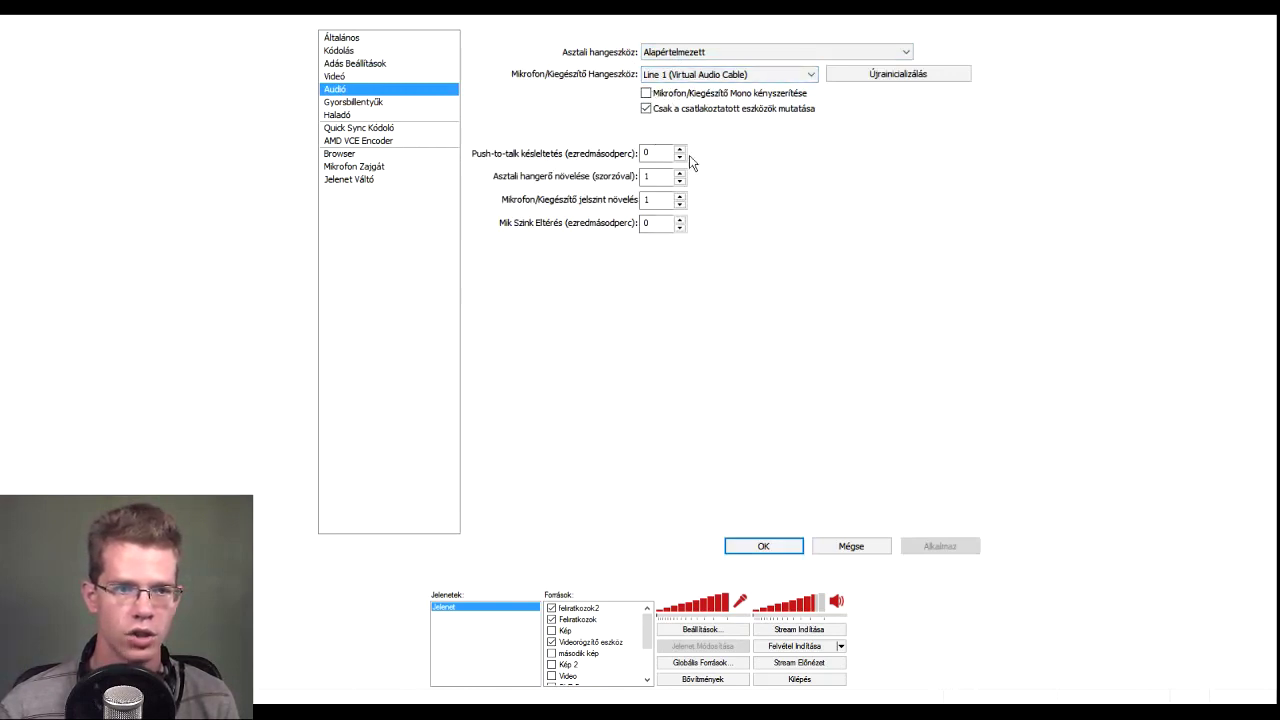
{"action": "left_click", "coordinate": [352, 104]}
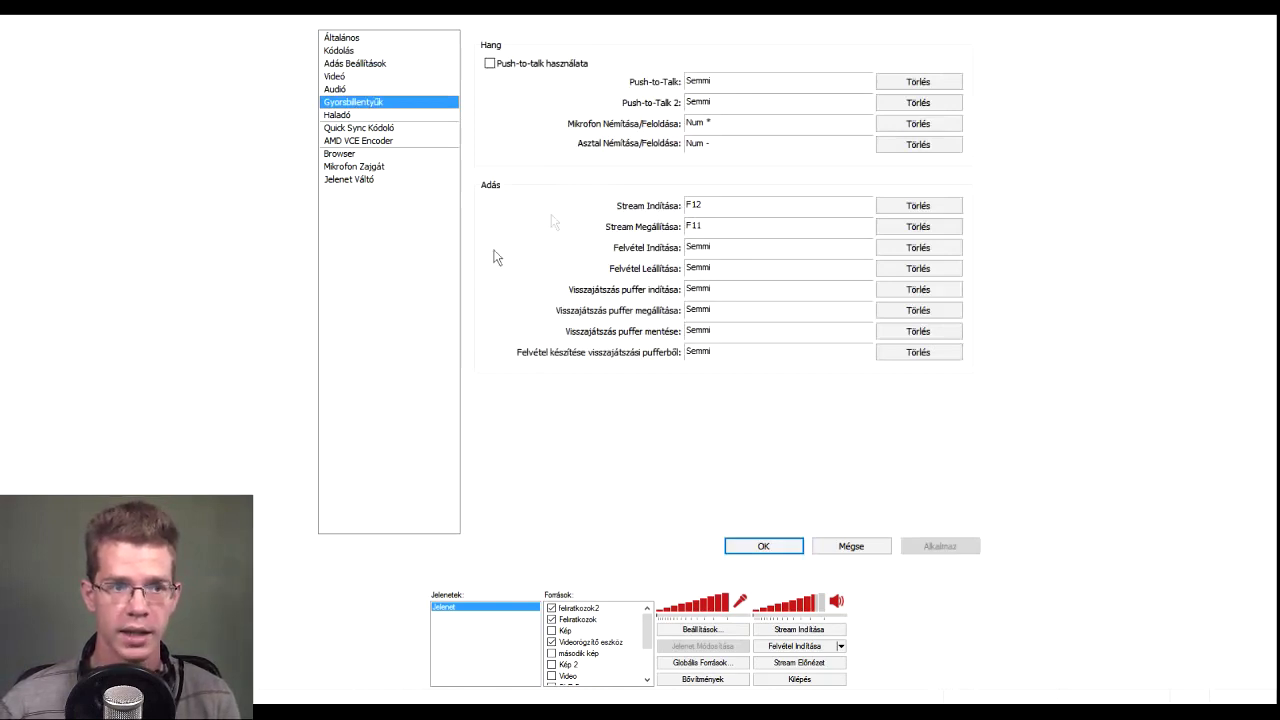
{"action": "left_click", "coordinate": [344, 117]}
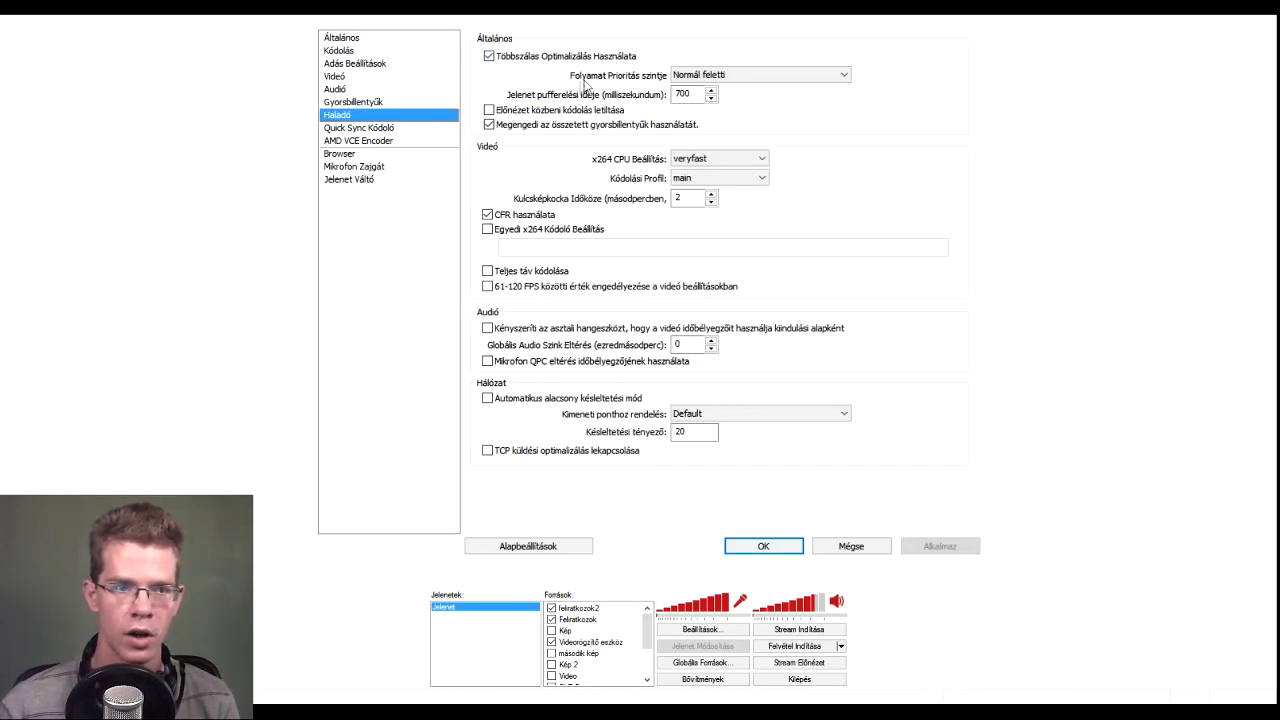
{"action": "left_click", "coordinate": [700, 80]}
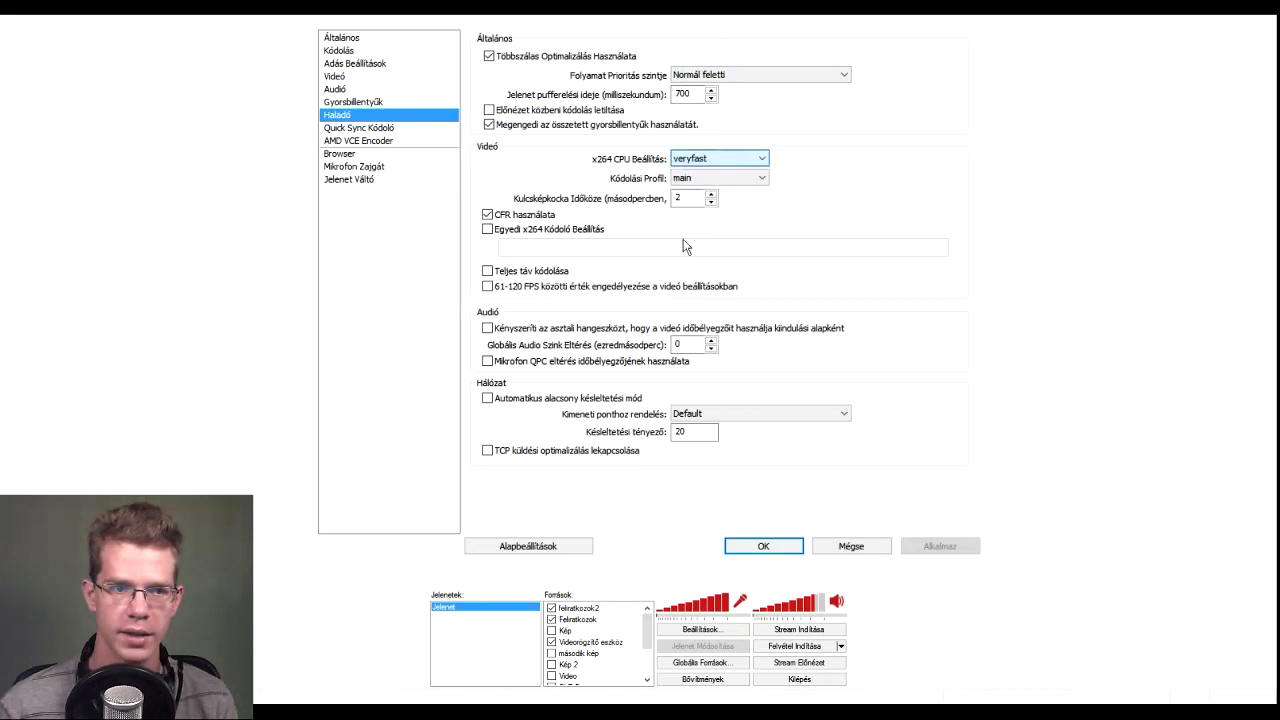
{"action": "left_click", "coordinate": [690, 200]}
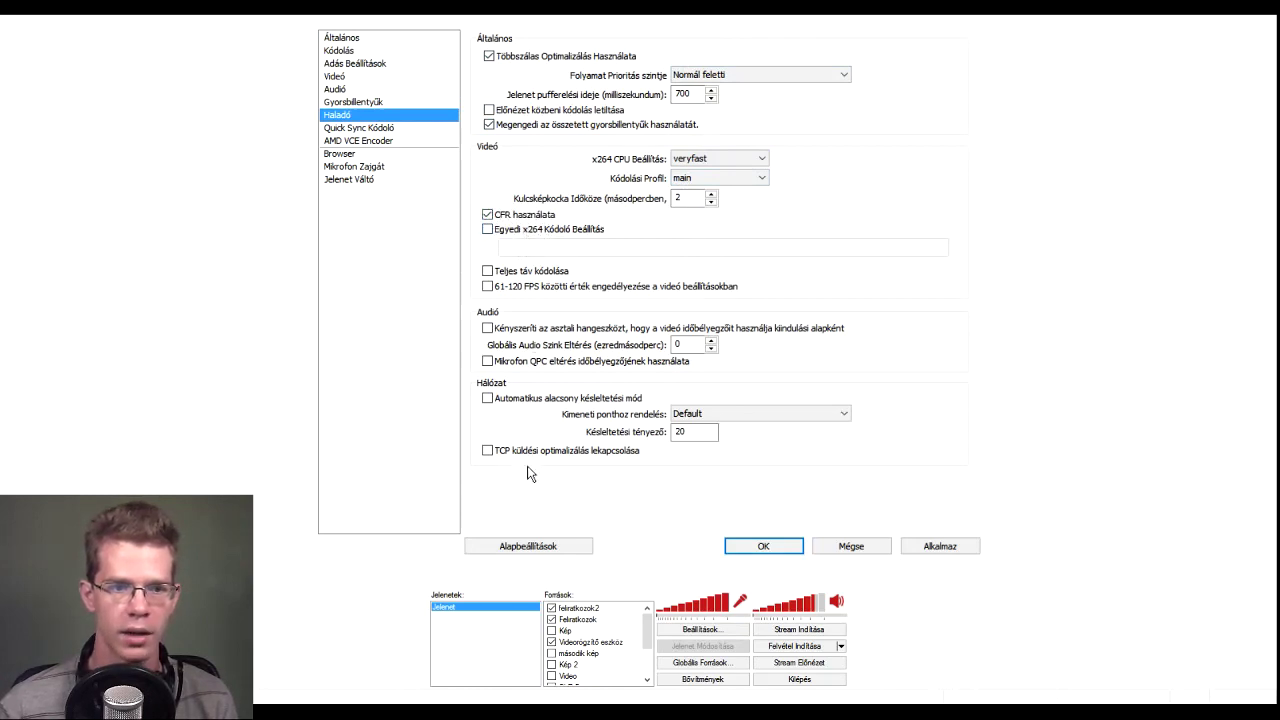
{"action": "left_click", "coordinate": [930, 543]}
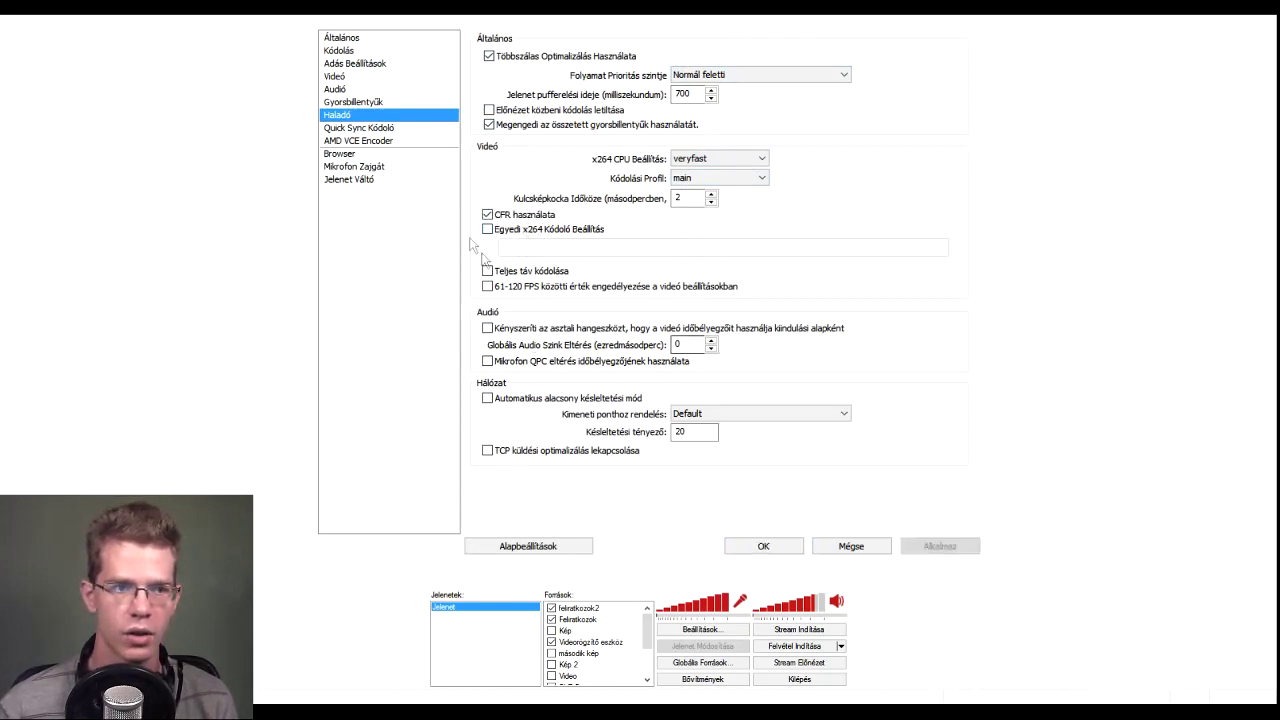
Look through the Quick Sync, AMD VCE, browser, microphone noise gate and scene switcher settings, and close the settings without saving.
{"action": "left_click", "coordinate": [361, 134]}
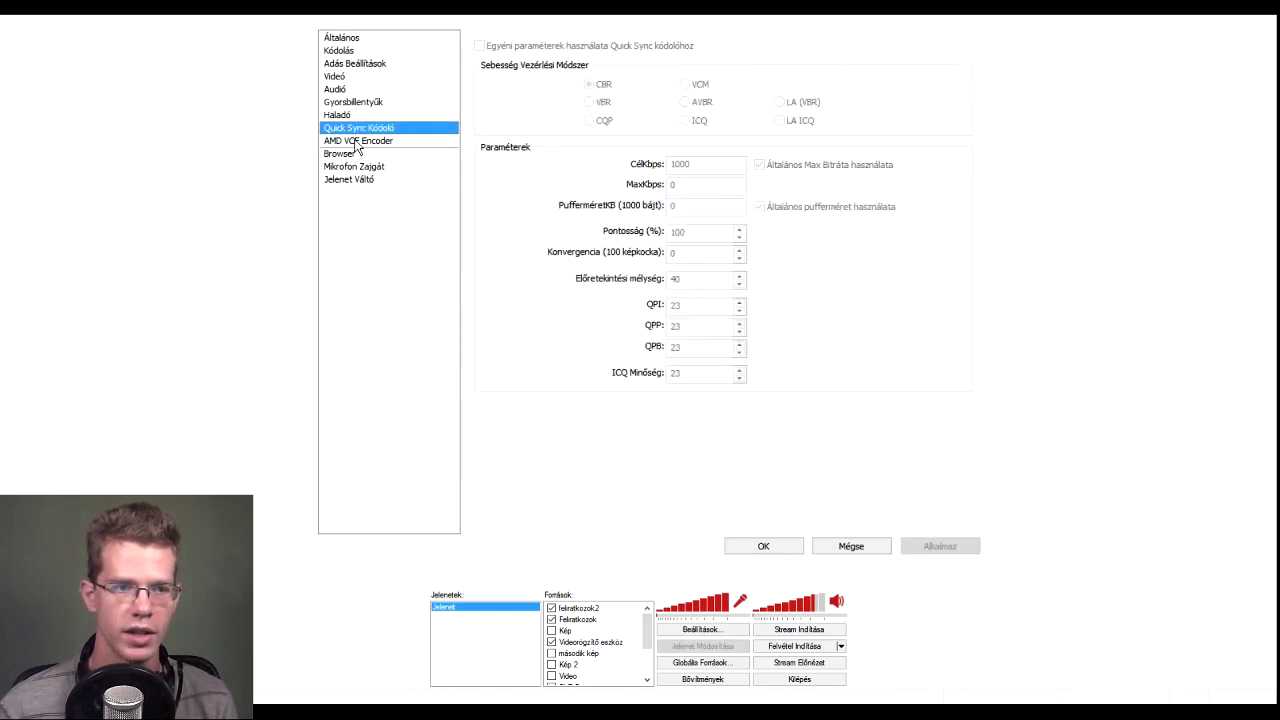
{"action": "left_click", "coordinate": [357, 141]}
{"action": "left_click", "coordinate": [355, 154]}
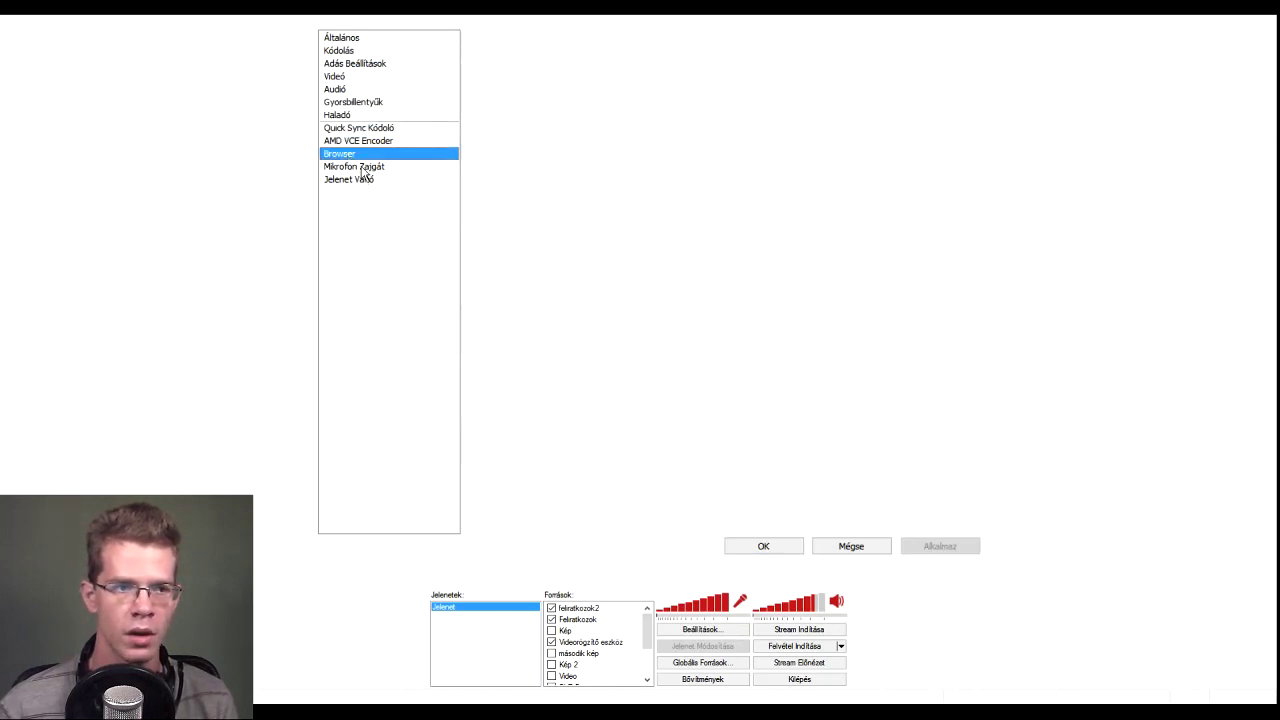
{"action": "left_click", "coordinate": [354, 167]}
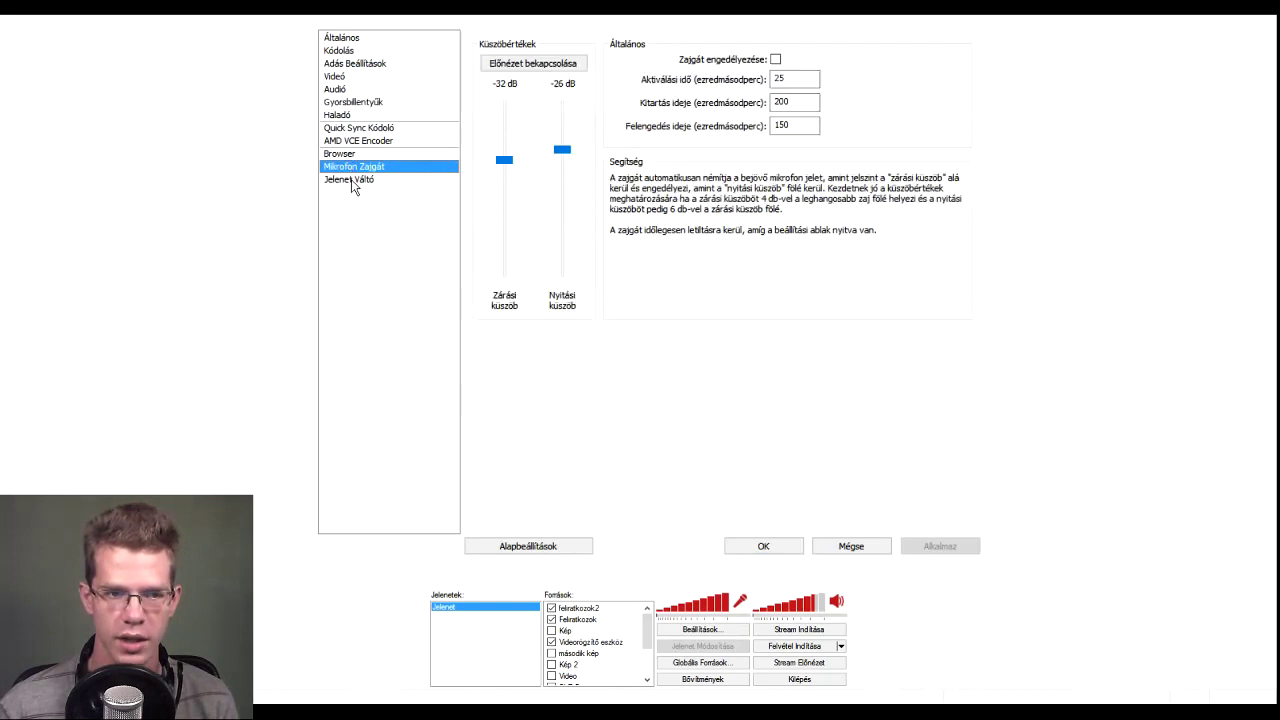
{"action": "left_click", "coordinate": [351, 179]}
{"action": "left_click", "coordinate": [843, 548]}
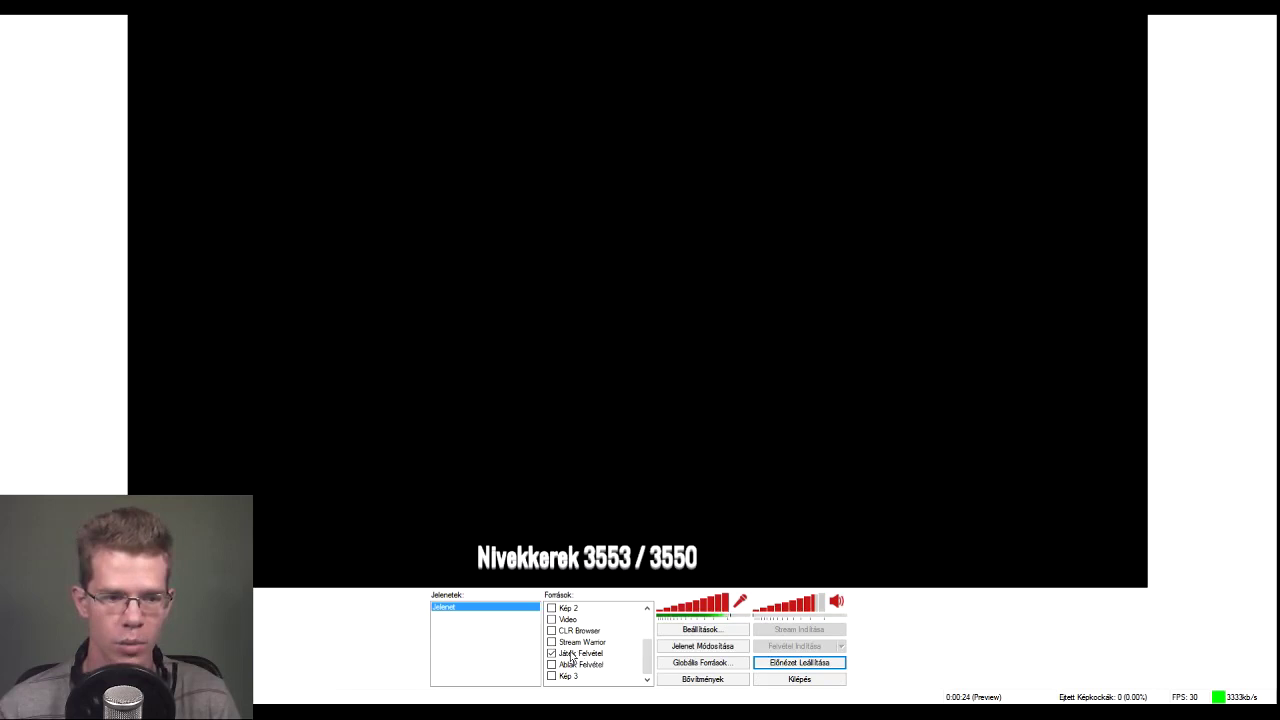
Review the device, video and chroma key options of a new video capture device source, and cancel adding it.
{"action": "scroll", "coordinate": [612, 657], "scroll_direction": "up", "scroll_amount": 2}
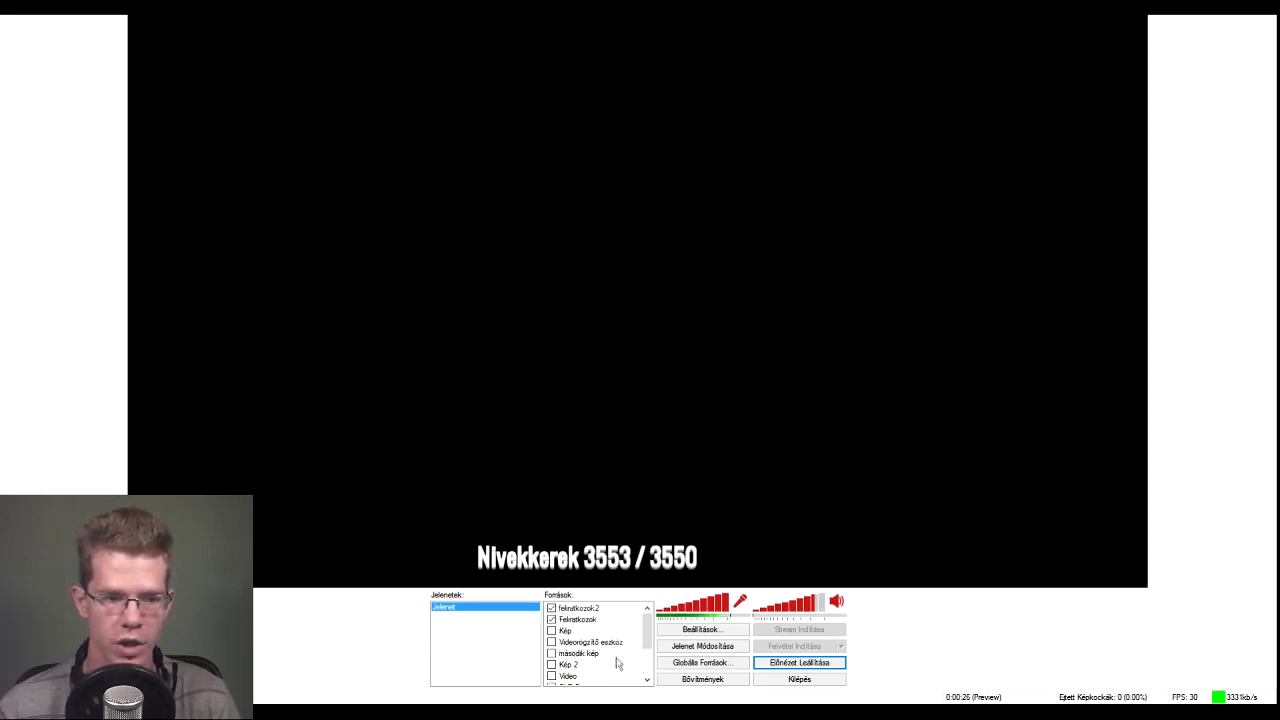
{"action": "scroll", "coordinate": [592, 668], "scroll_direction": "down", "scroll_amount": 2}
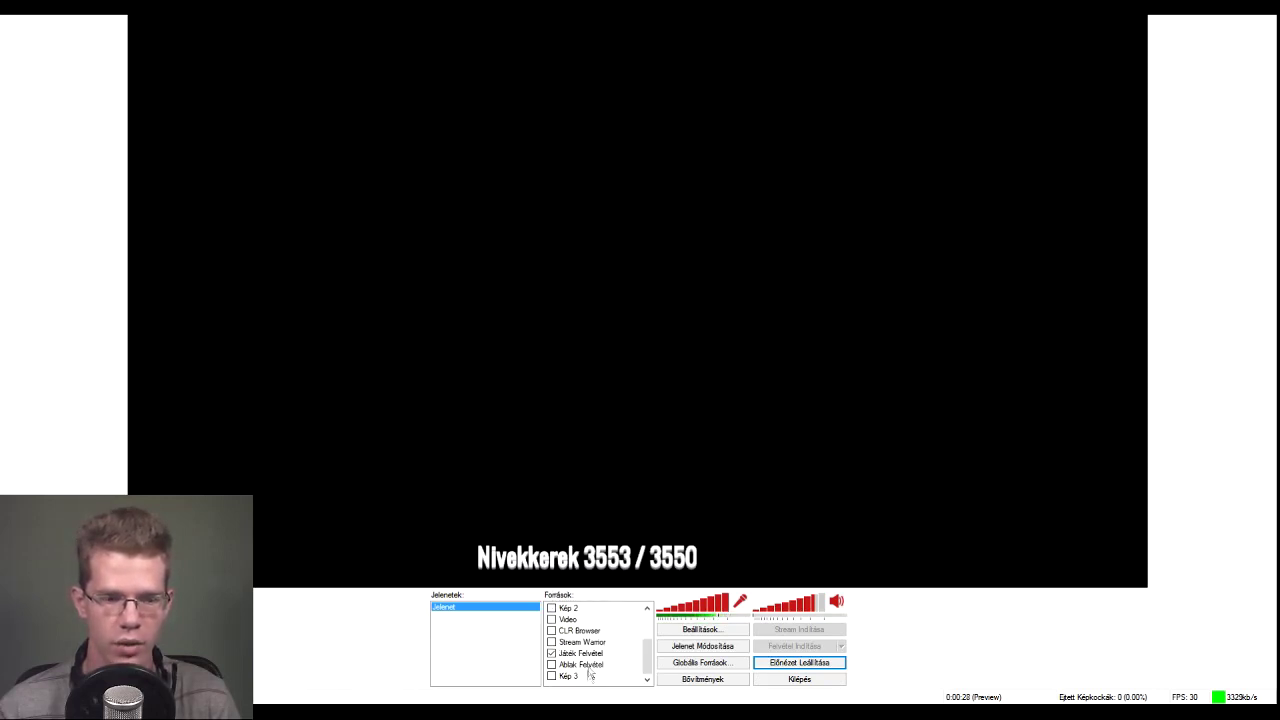
{"action": "left_click", "coordinate": [726, 668]}
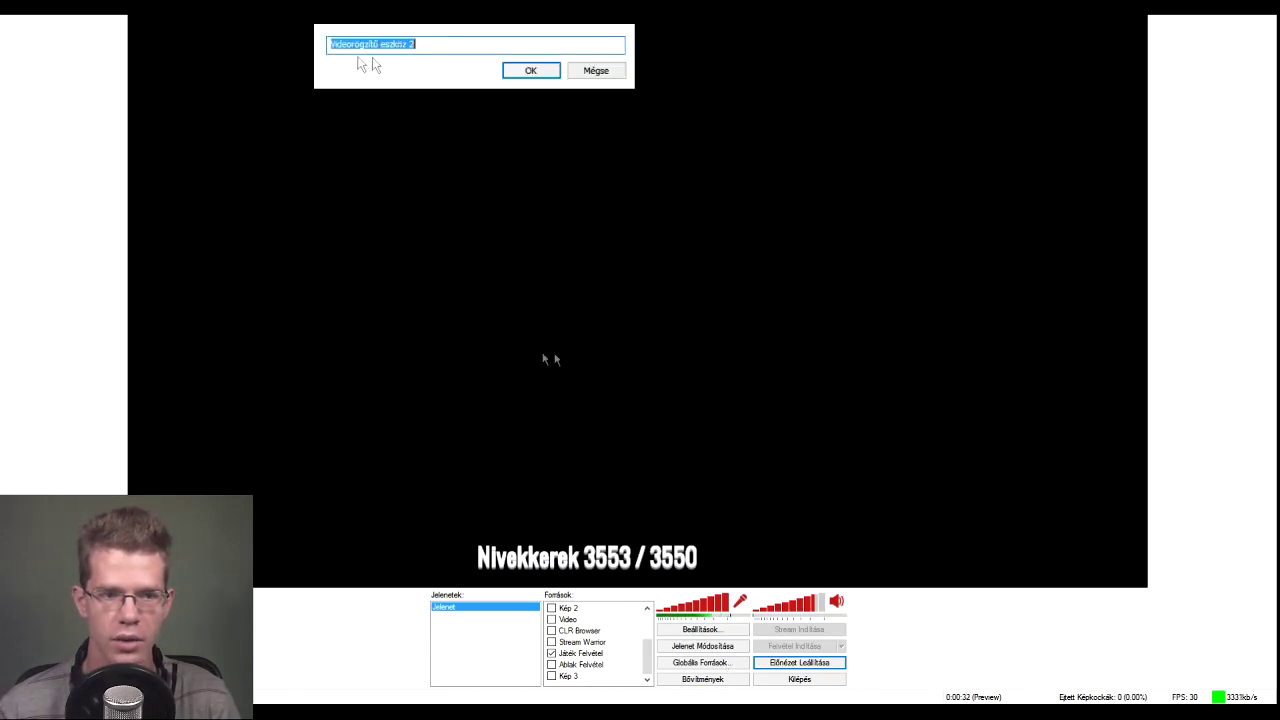
{"action": "left_click", "coordinate": [531, 74]}
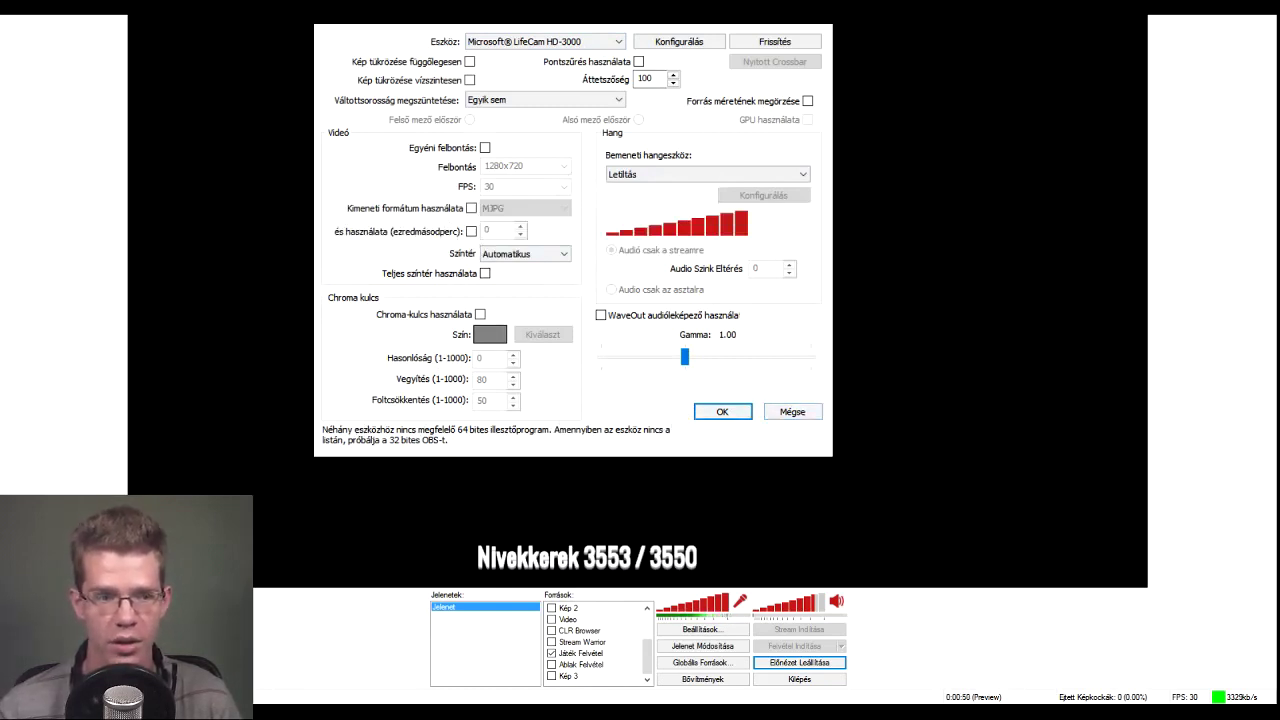
{"action": "left_click", "coordinate": [792, 411]}
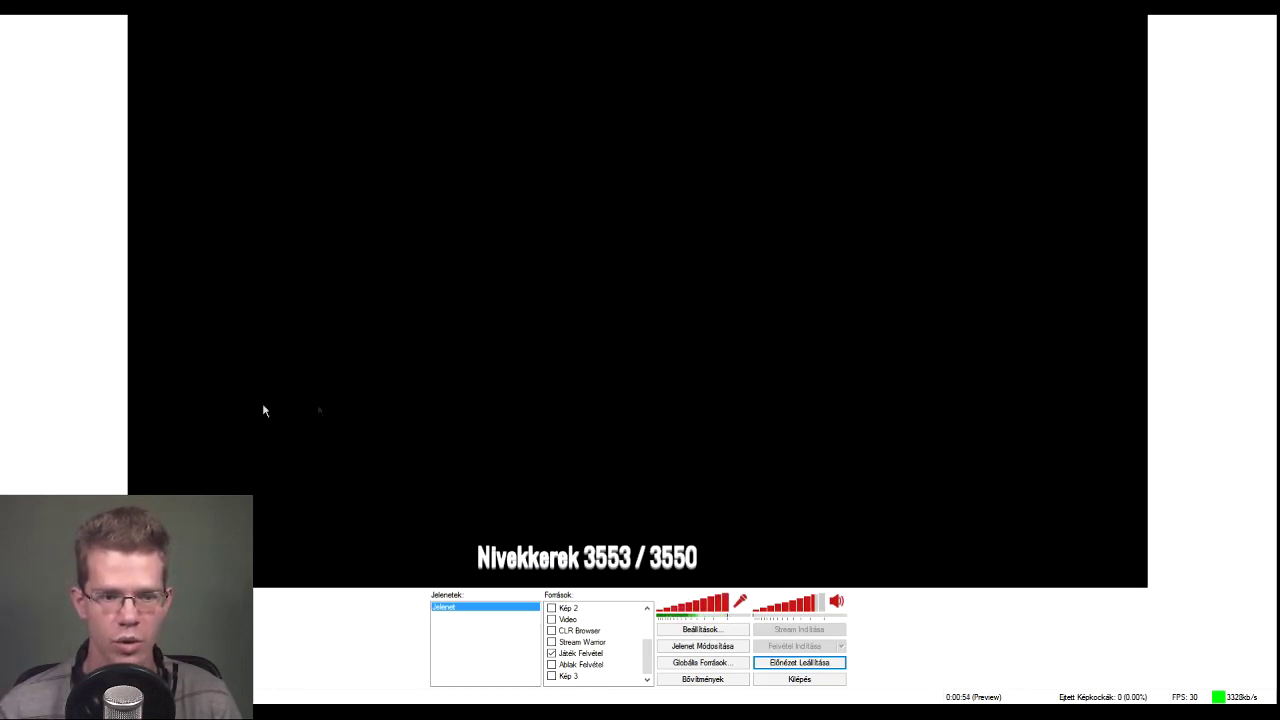
Add a game capture source for the OBS 0.14.2 window and stretch it to fill the scene preview.
{"action": "left_click", "coordinate": [558, 678]}
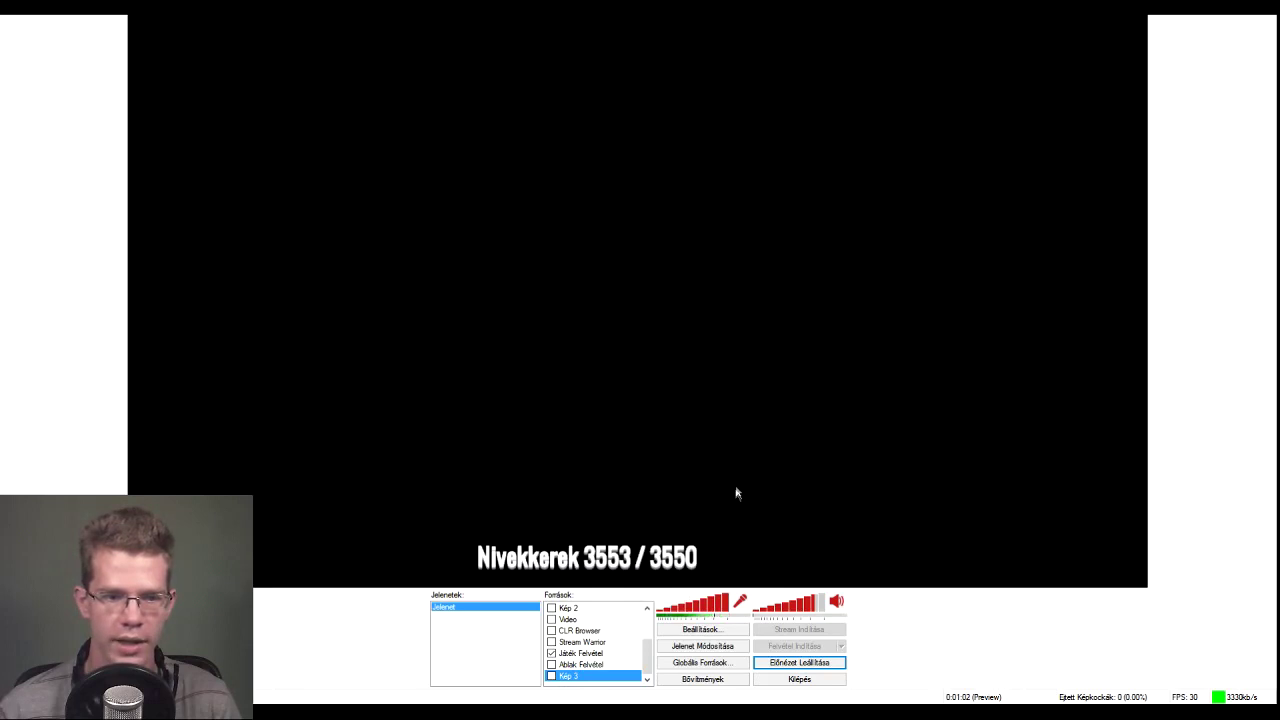
{"action": "left_click", "coordinate": [543, 74]}
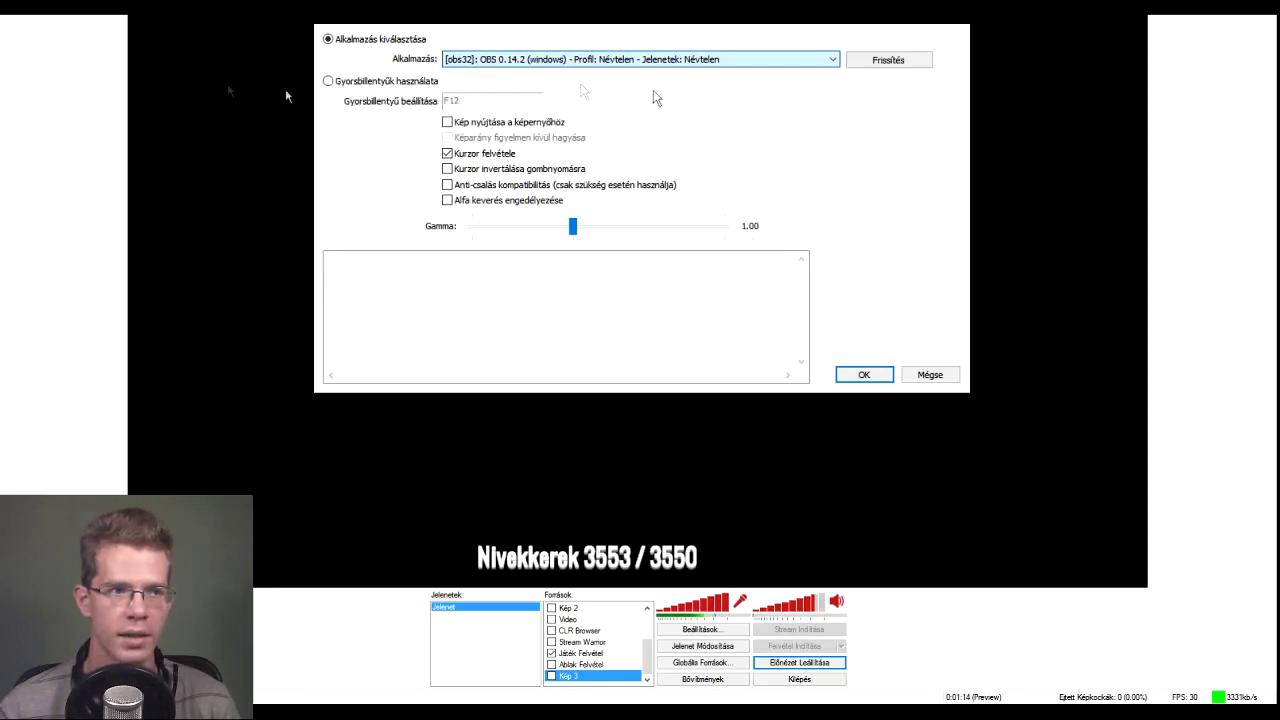
{"action": "left_click", "coordinate": [862, 376]}
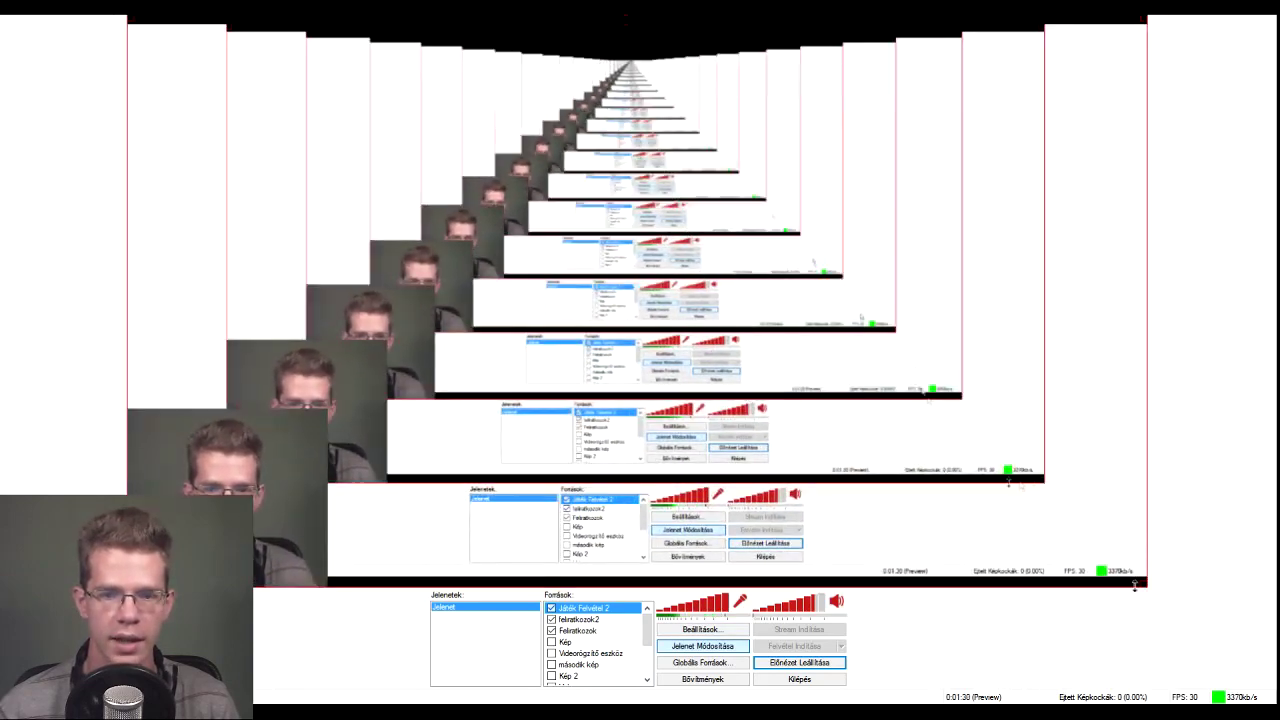
{"action": "mouse_move", "coordinate": [1135, 585]}
{"action": "left_mouse_down"}
{"action": "mouse_move", "coordinate": [1127, 563]}
{"action": "mouse_move", "coordinate": [547, 252]}
{"action": "mouse_move", "coordinate": [1147, 590]}
{"action": "mouse_move", "coordinate": [1084, 577]}
{"action": "mouse_move", "coordinate": [1147, 588]}
{"action": "left_mouse_up"}
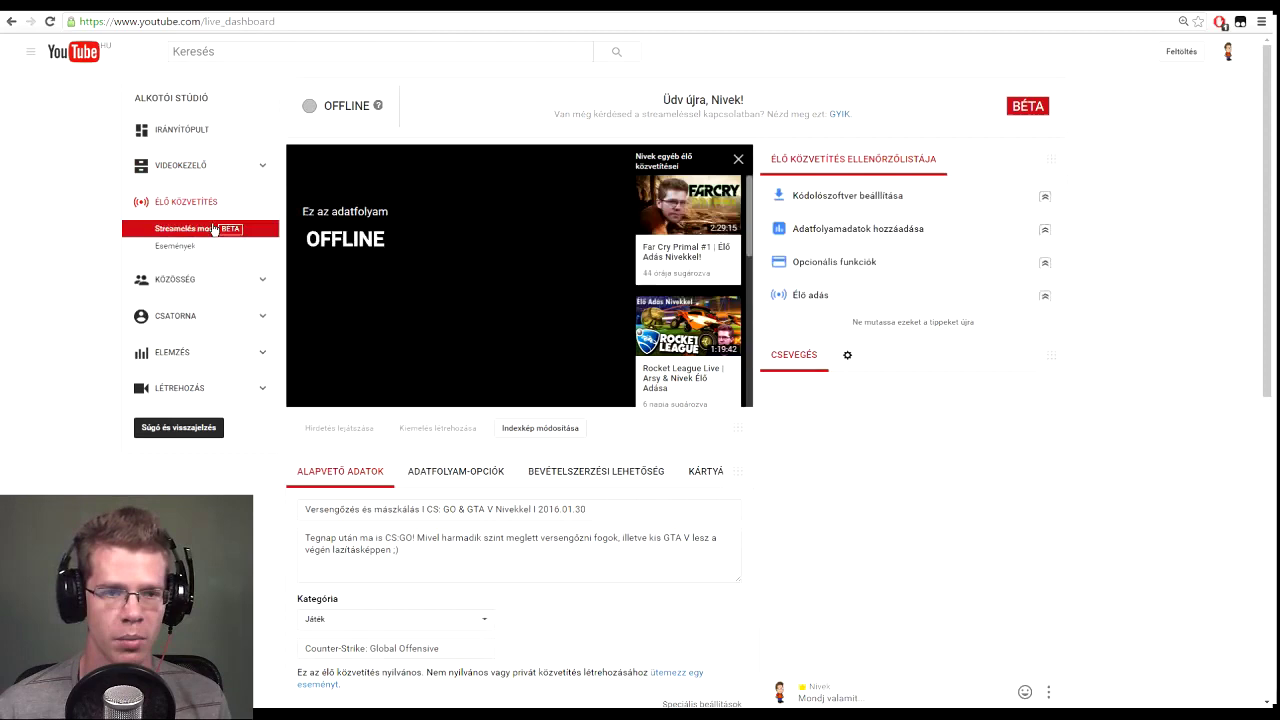
Switch to YouTube's live events in the browser and start scheduling a new event titled asdasdasdasd.
{"action": "left_click", "coordinate": [176, 246]}
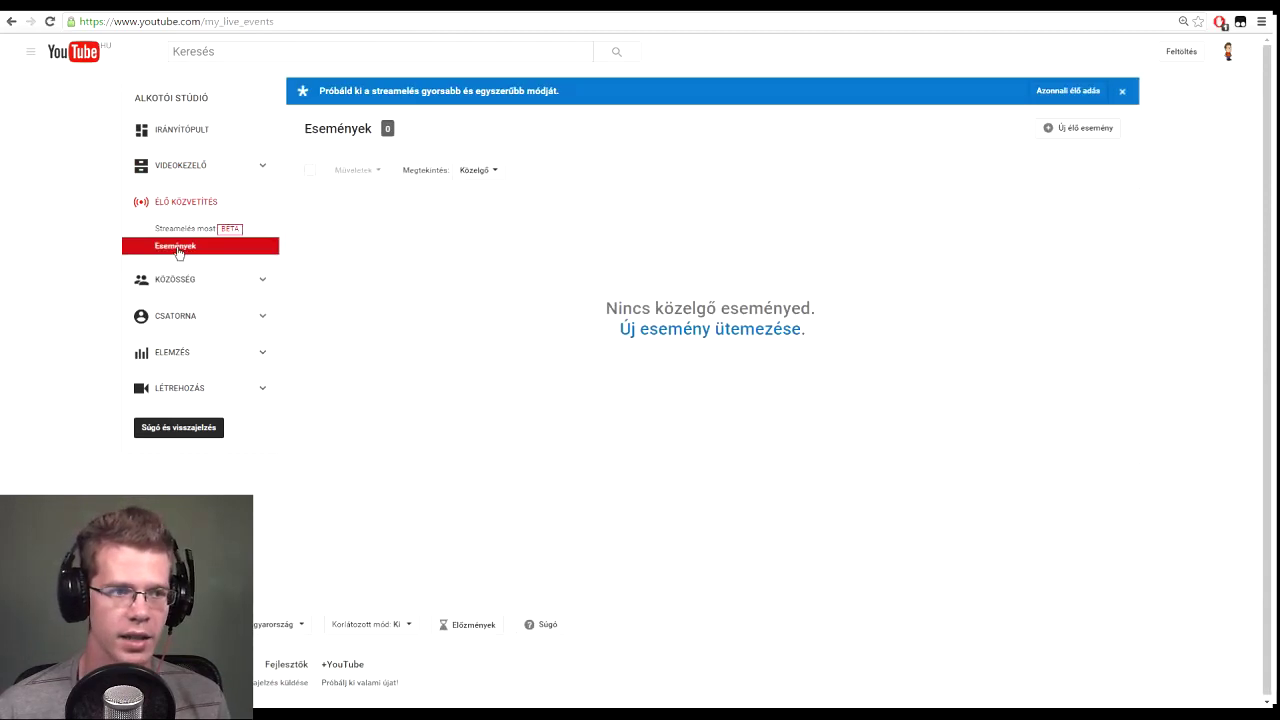
{"action": "left_click", "coordinate": [658, 336]}
{"action": "left_click", "coordinate": [340, 224]}
{"action": "type", "text": "asdasdasd"}
Add the tag adasd to the event and set its privacy to Nem listázott (unlisted).
{"action": "left_click", "coordinate": [525, 386]}
{"action": "type", "text": "adasd"}
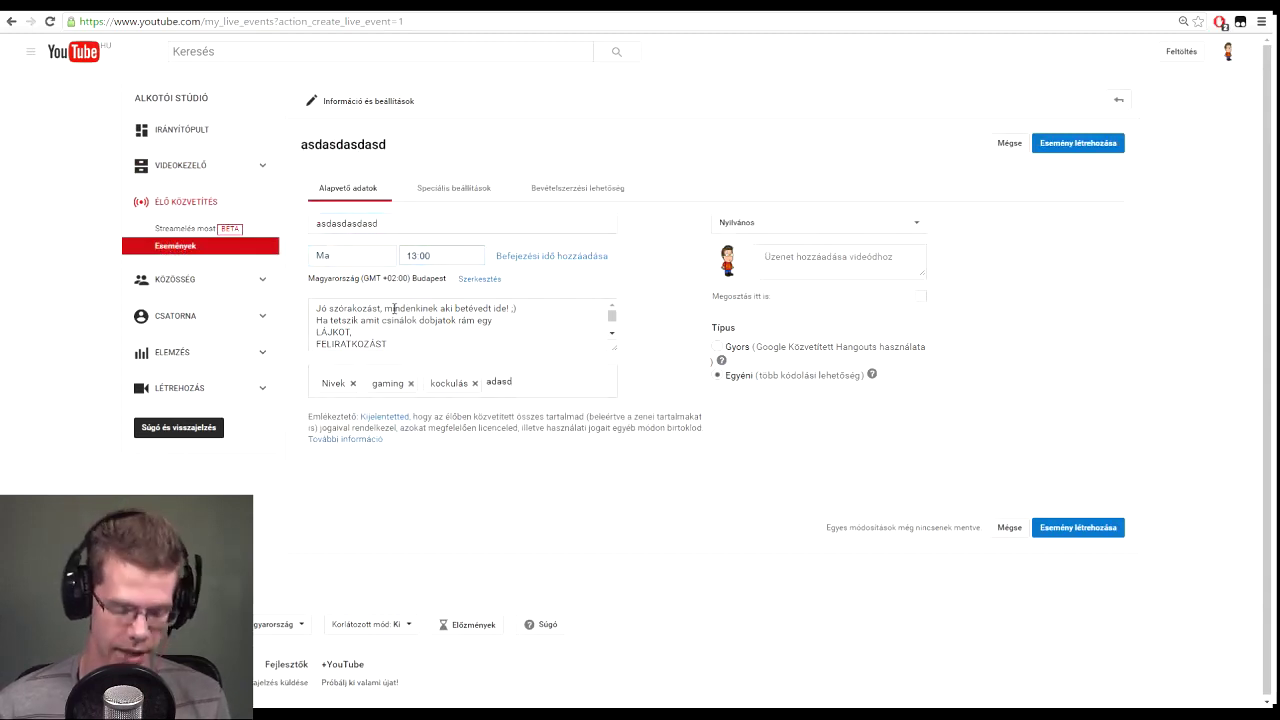
{"action": "key", "text": "Return"}
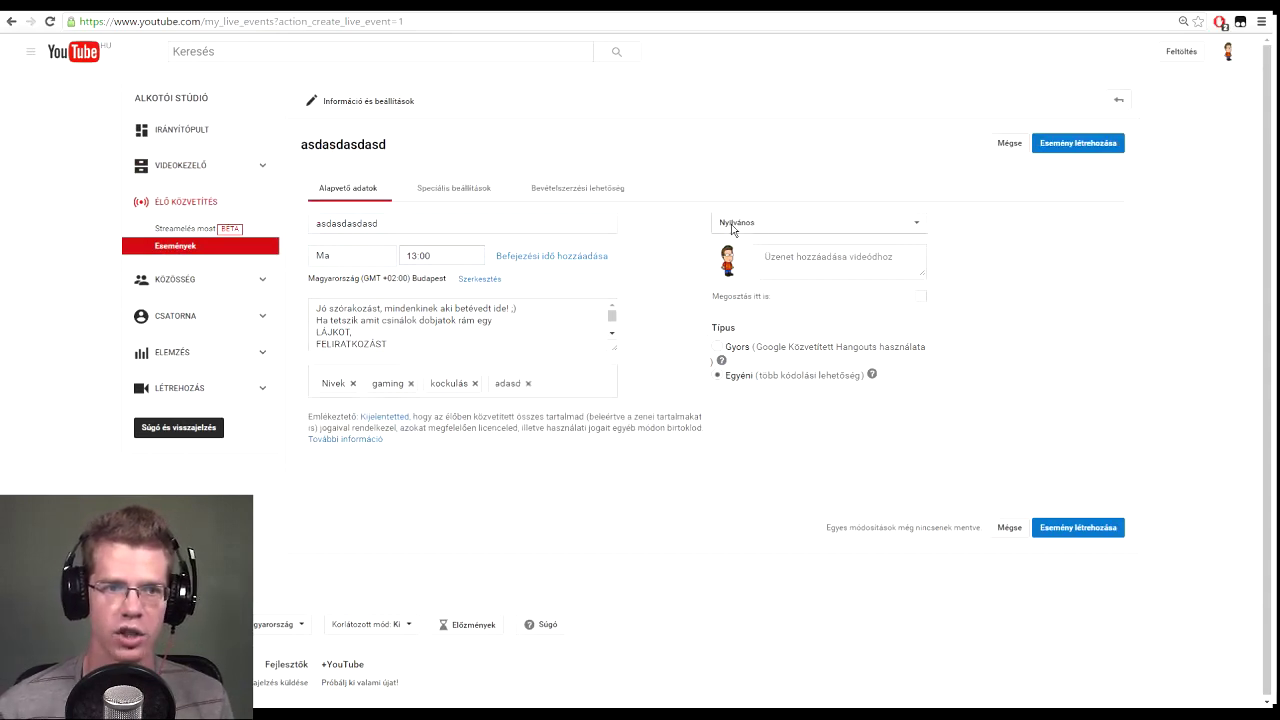
{"action": "left_click", "coordinate": [755, 260]}
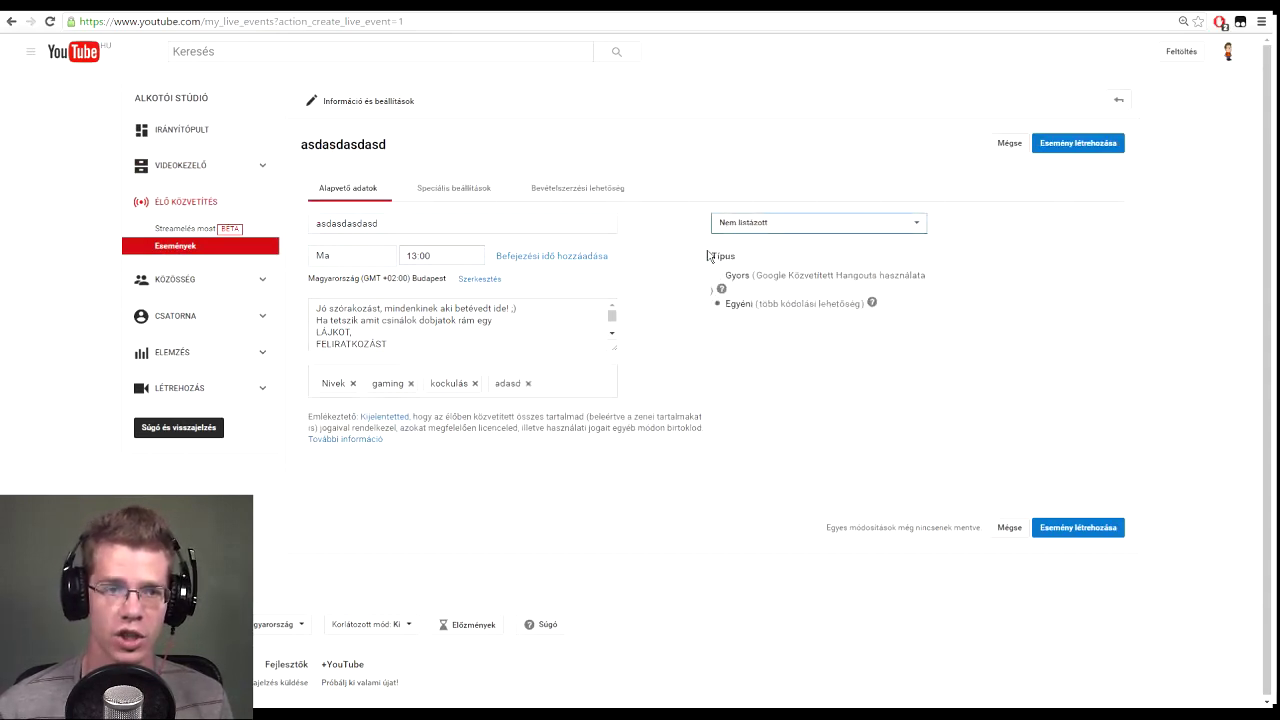
In the event's advanced settings, enter adasd as the game title and enable promoting featured content while the event is in progress.
{"action": "left_click", "coordinate": [452, 189]}
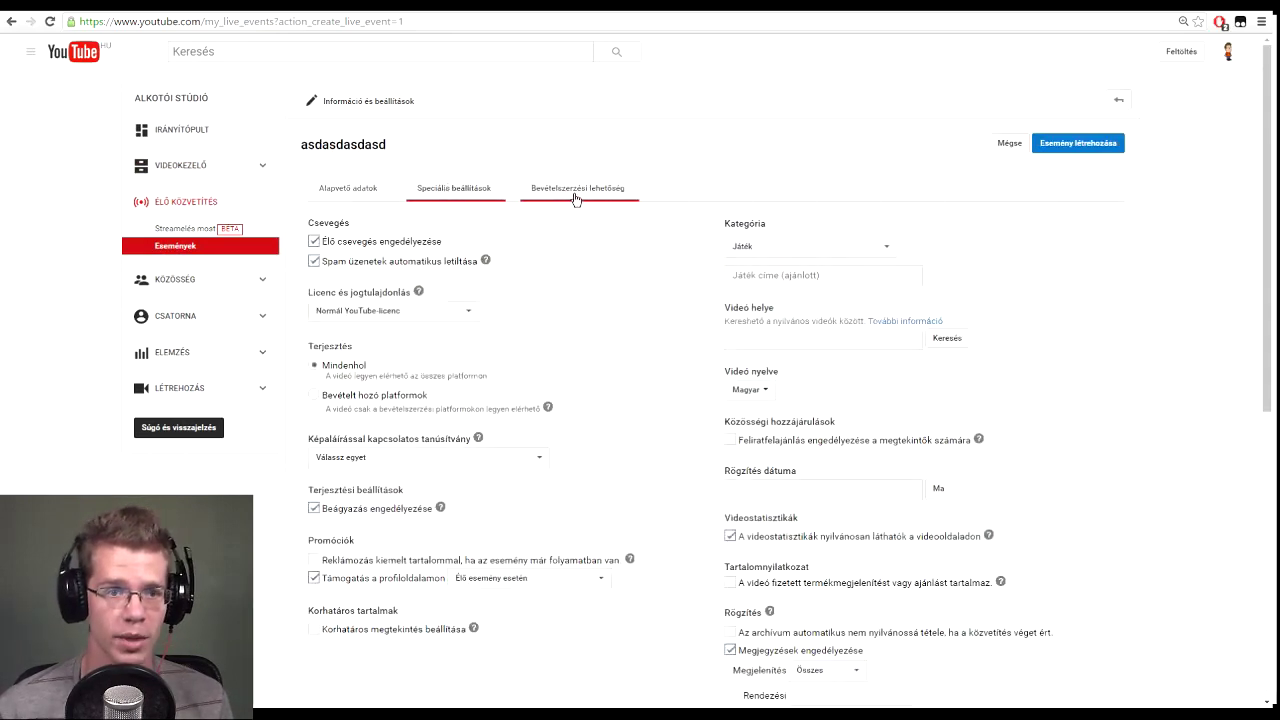
{"action": "left_click", "coordinate": [765, 275]}
{"action": "type", "text": "adasd"}
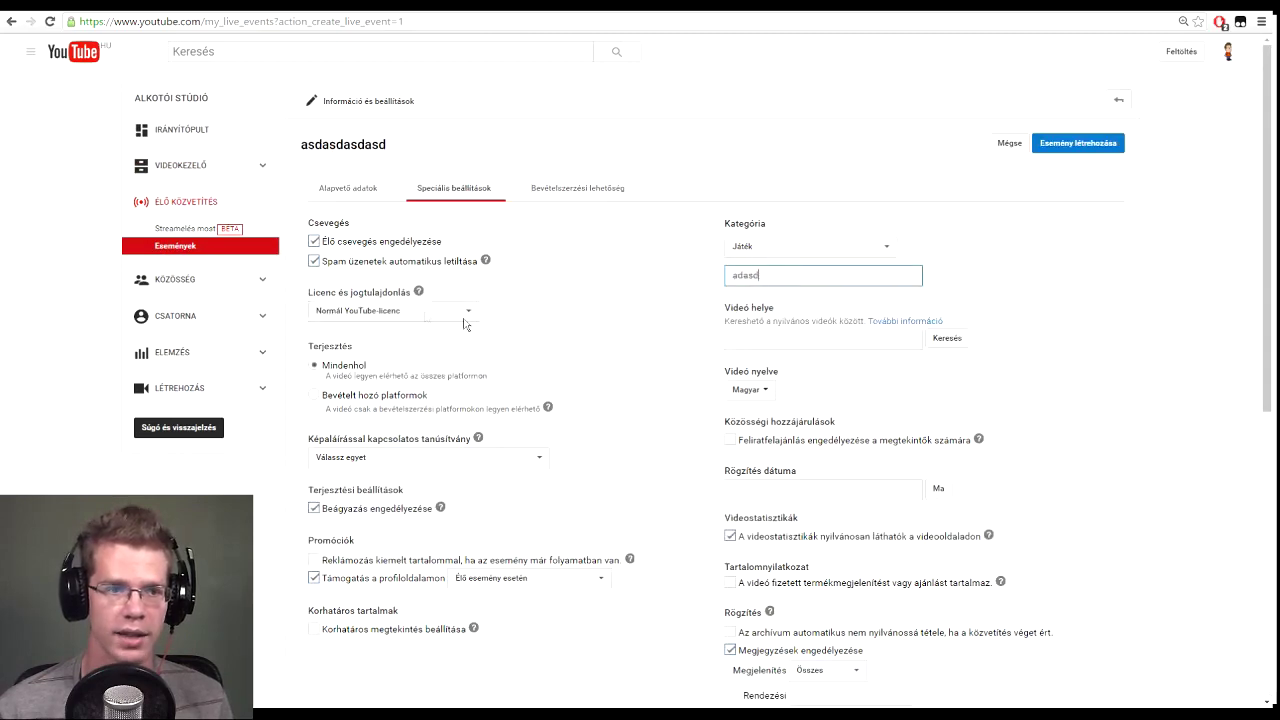
{"action": "scroll", "coordinate": [310, 355], "scroll_direction": "down", "scroll_amount": 2}
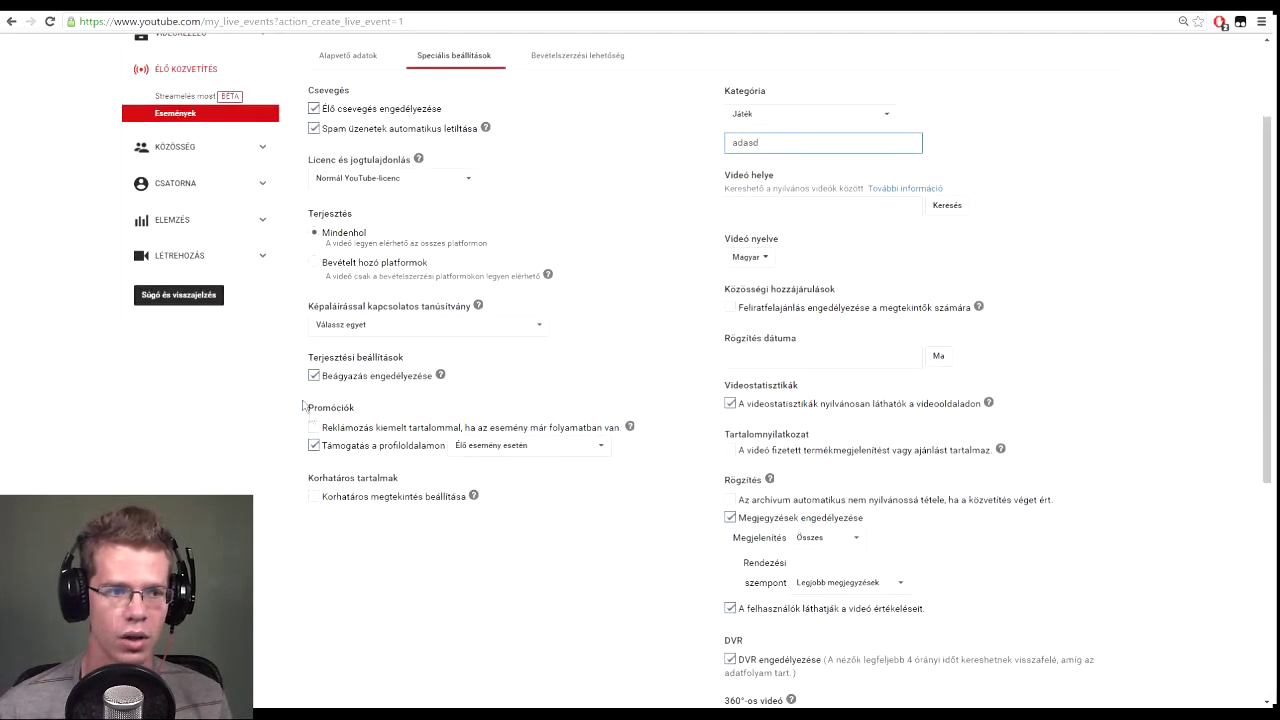
{"action": "left_click", "coordinate": [313, 430]}
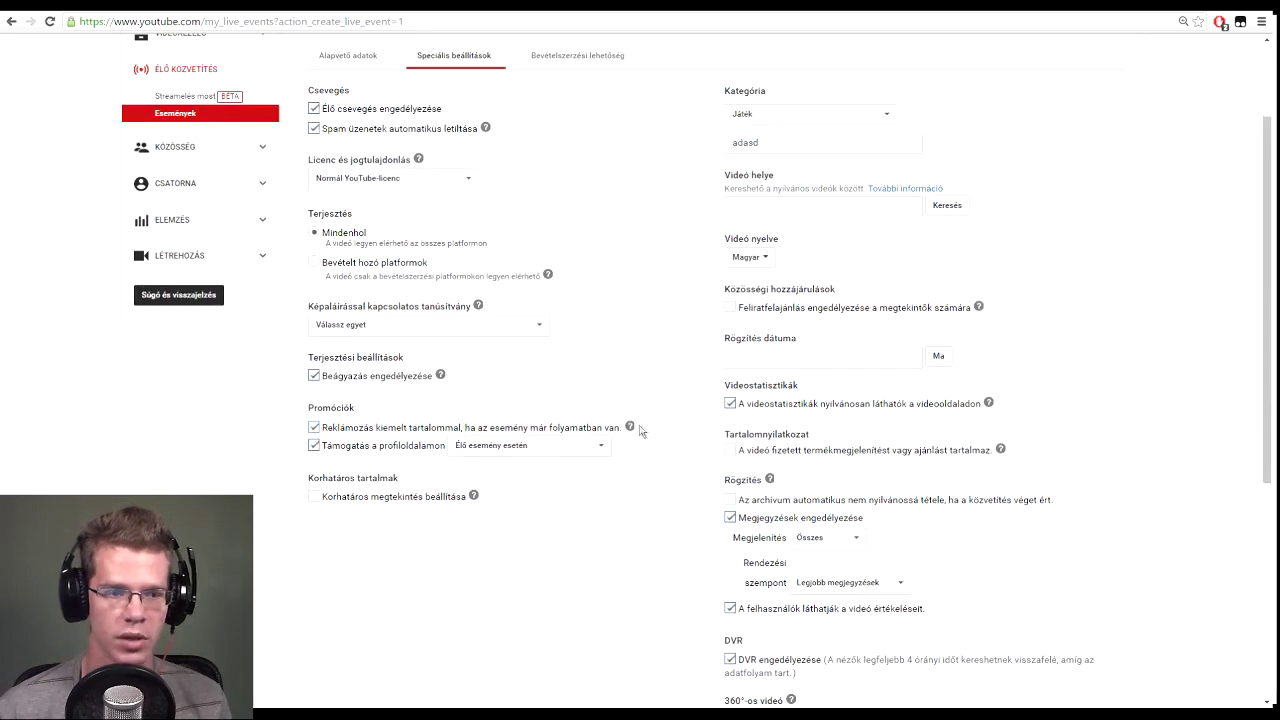
Set the event's stream optimization to interactions with low latency (Optimalizálás interakciókhoz).
{"action": "scroll", "coordinate": [491, 423], "scroll_direction": "down", "scroll_amount": 3}
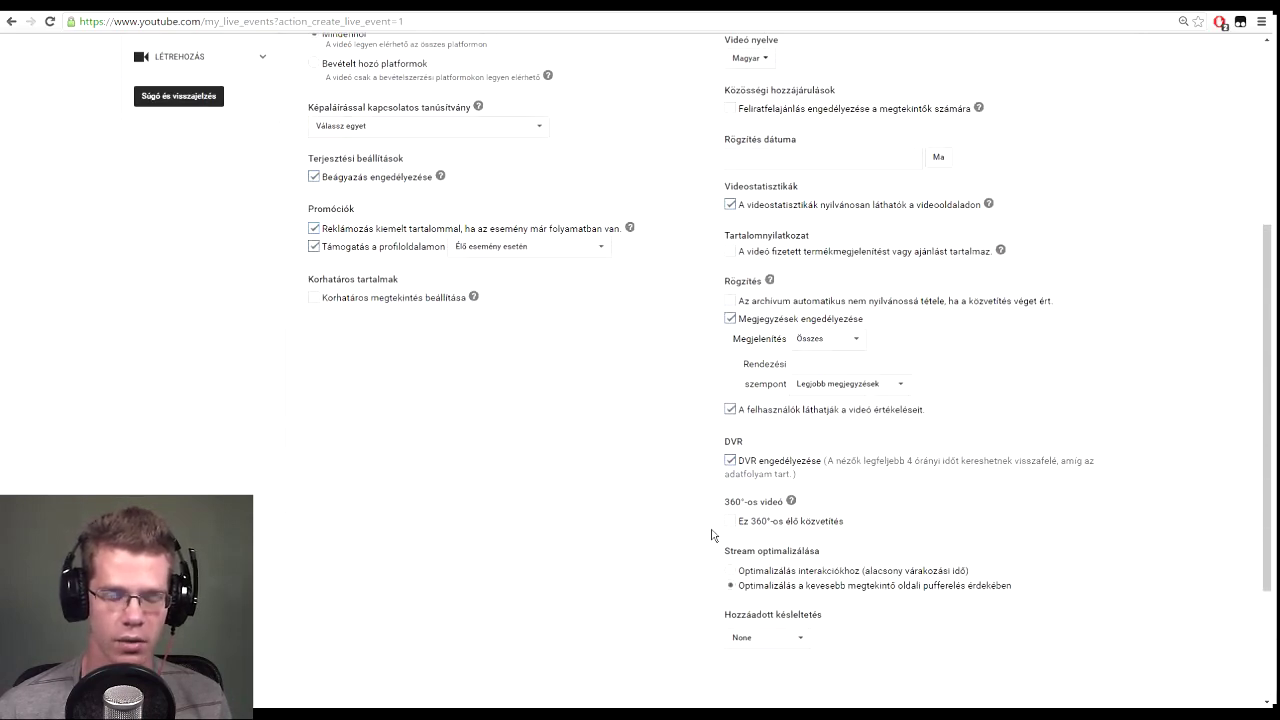
{"action": "left_click_drag", "start_coordinate": [723, 553], "coordinate": [825, 562]}
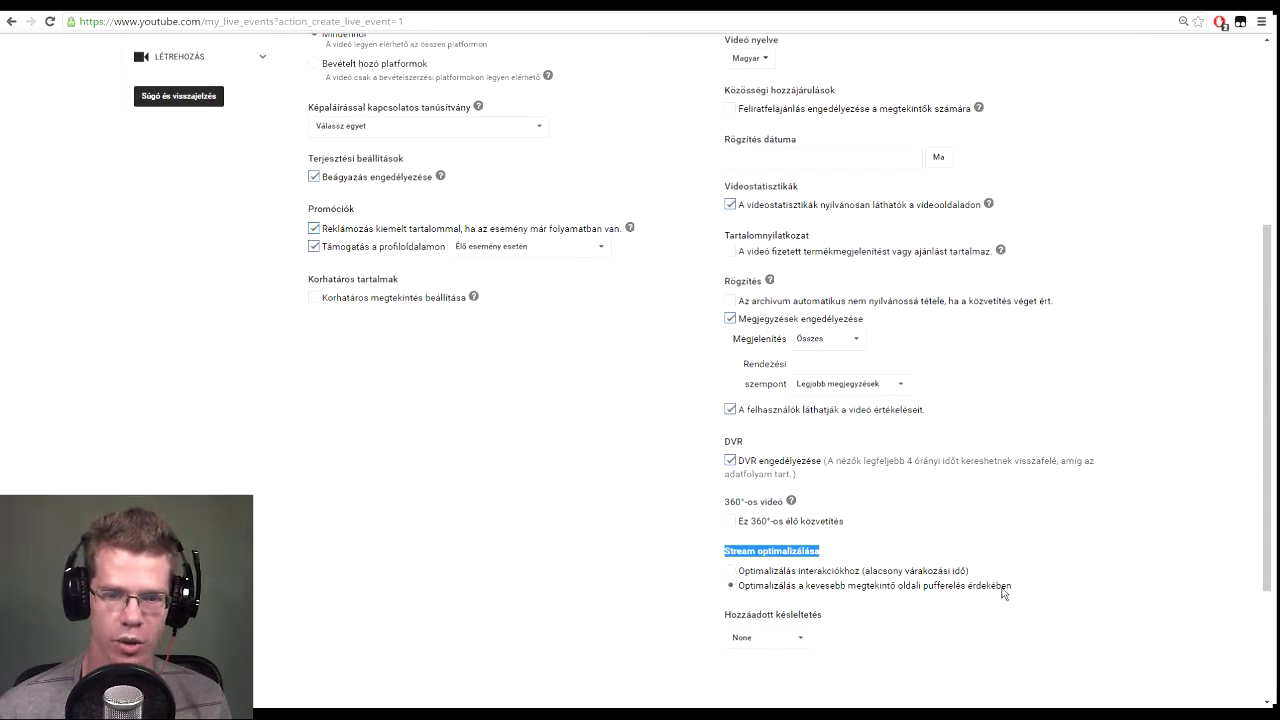
{"action": "left_click", "coordinate": [729, 572]}
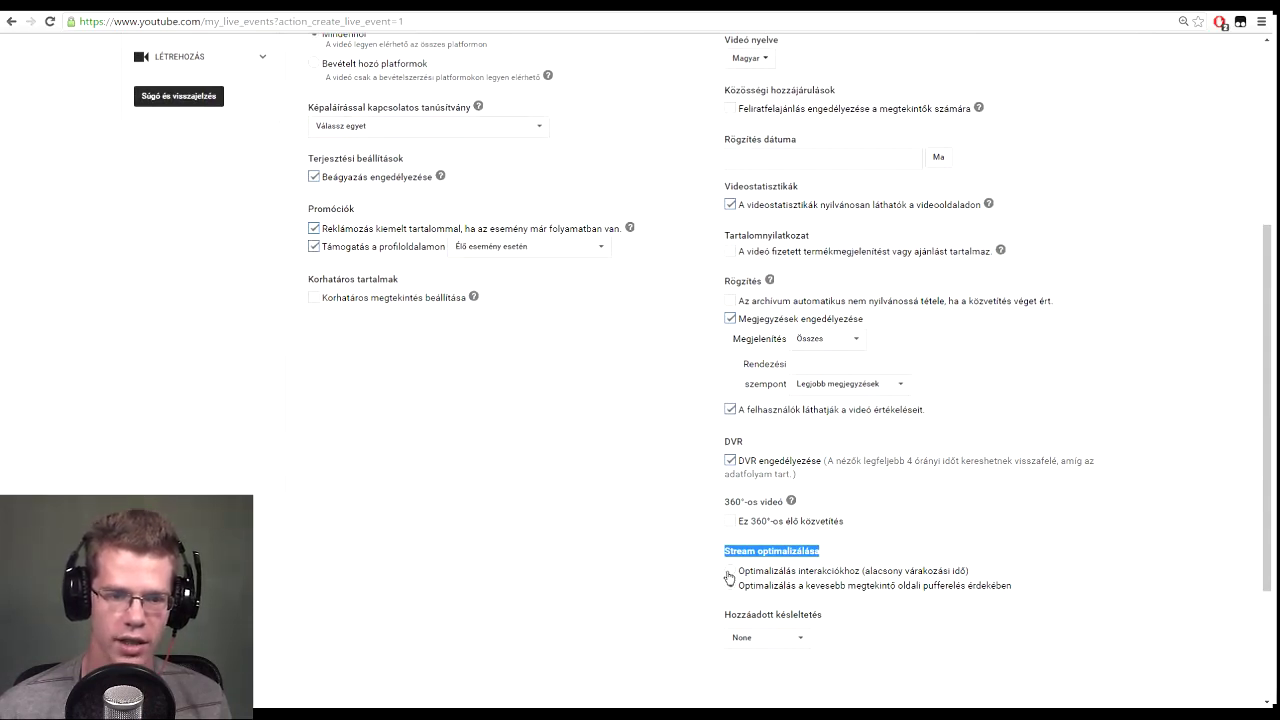
{"action": "left_click", "coordinate": [731, 575]}
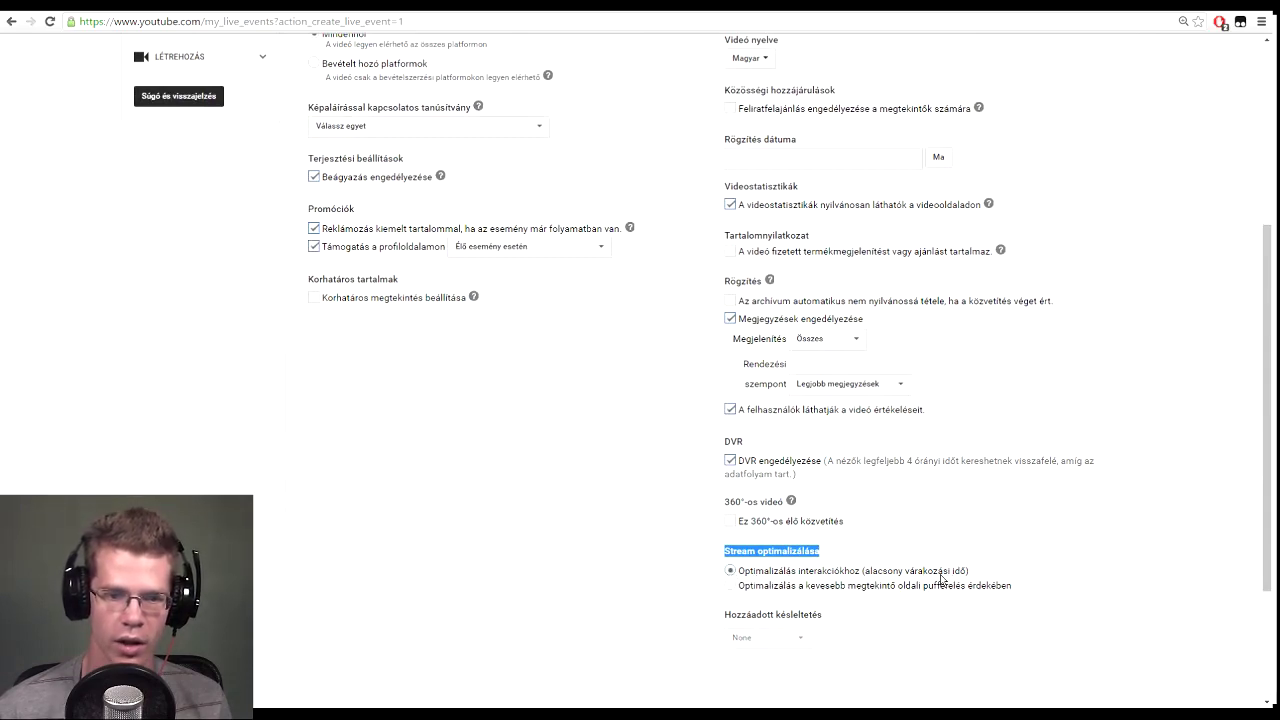
{"action": "scroll", "coordinate": [940, 578], "scroll_direction": "up", "scroll_amount": 3}
{"action": "scroll", "coordinate": [800, 580], "scroll_direction": "down", "scroll_amount": 4}
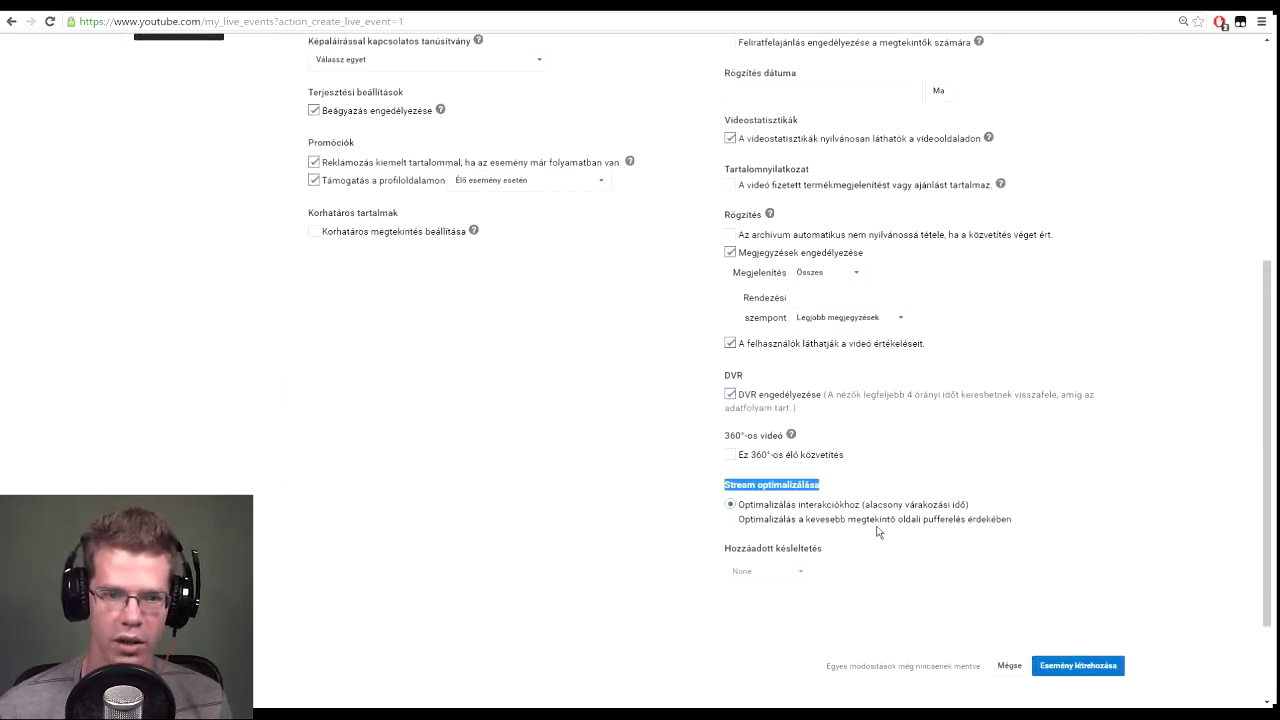
Check the event's monetization and basic details, and create the event.
{"action": "scroll", "coordinate": [878, 532], "scroll_direction": "up", "scroll_amount": 8}
{"action": "left_click", "coordinate": [567, 190]}
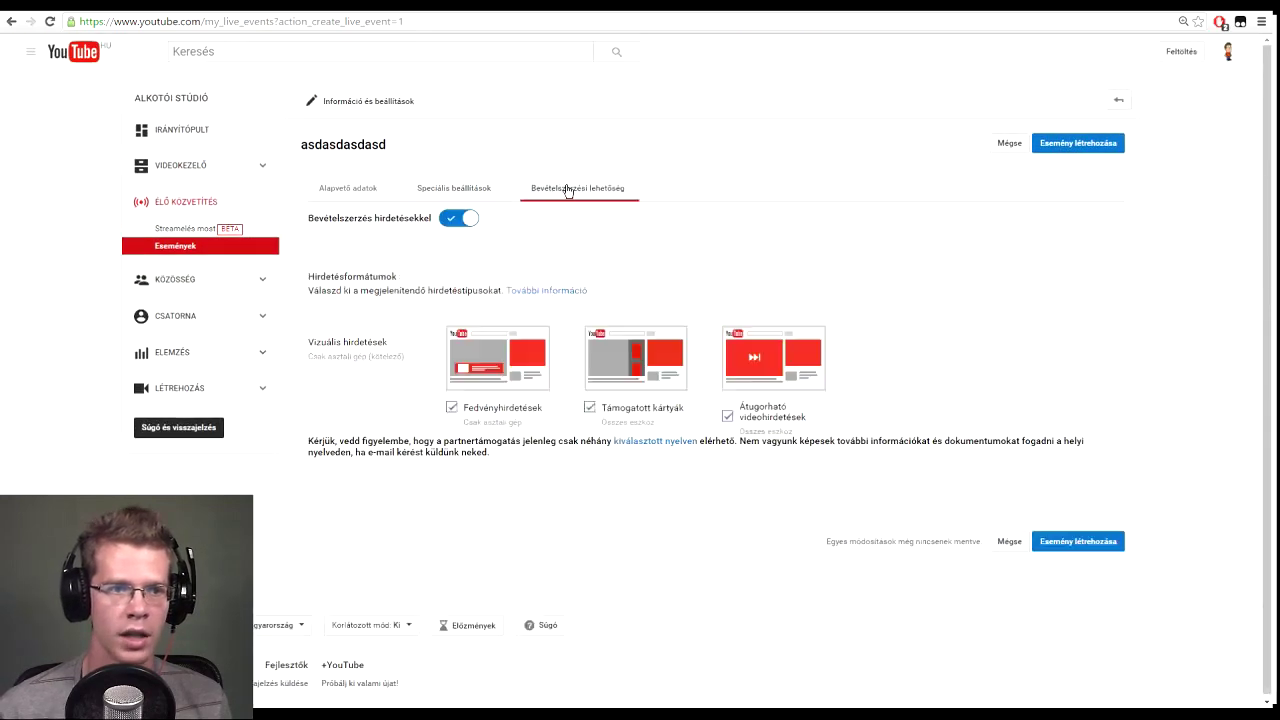
{"action": "left_click", "coordinate": [348, 190]}
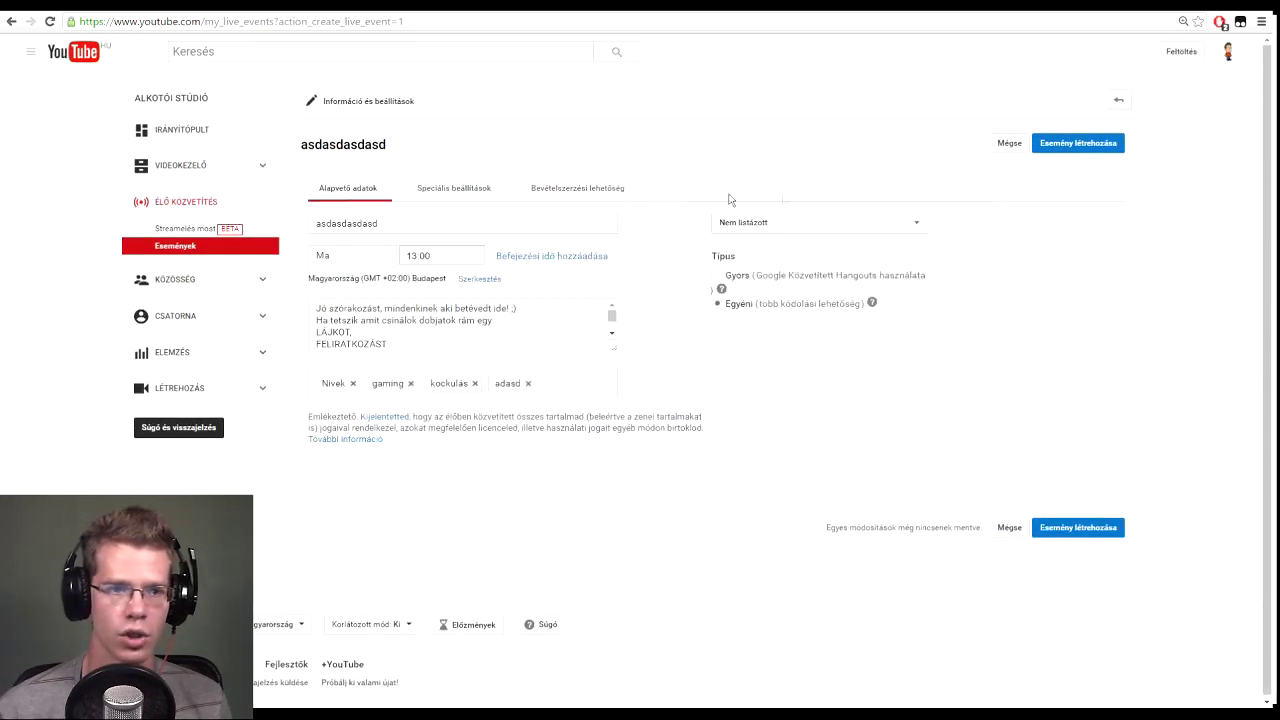
{"action": "left_click", "coordinate": [1078, 145]}
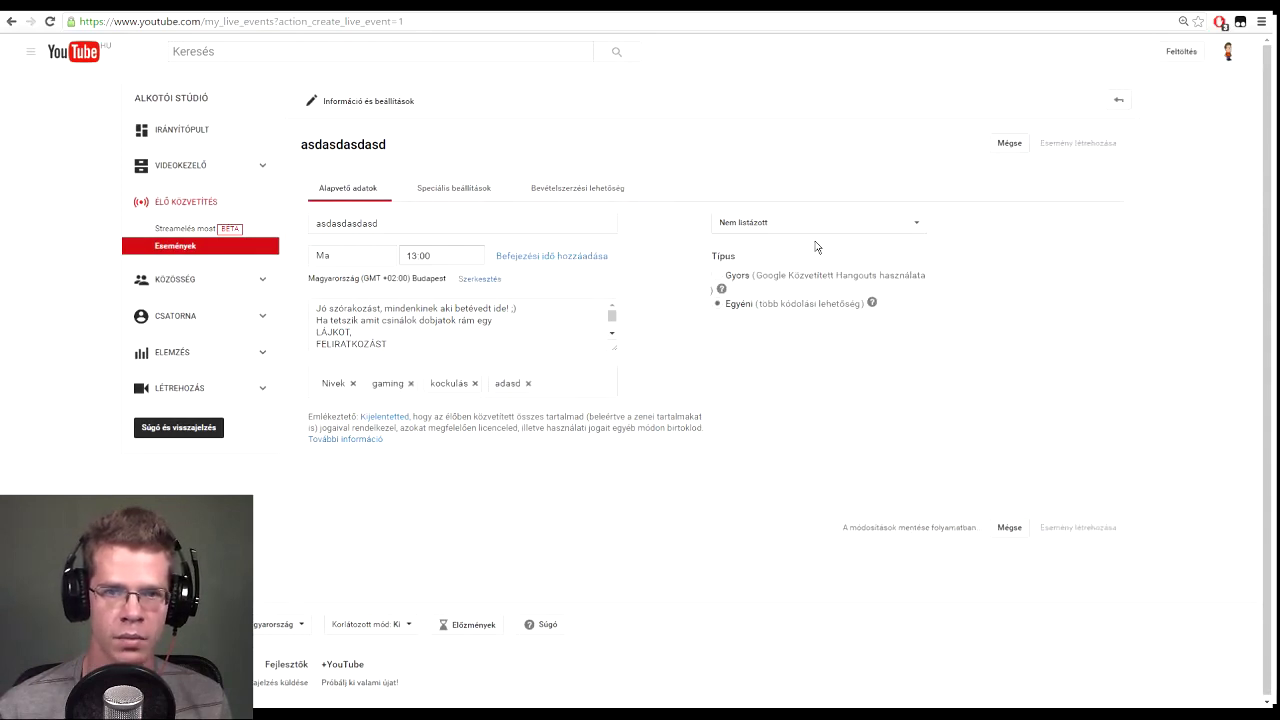